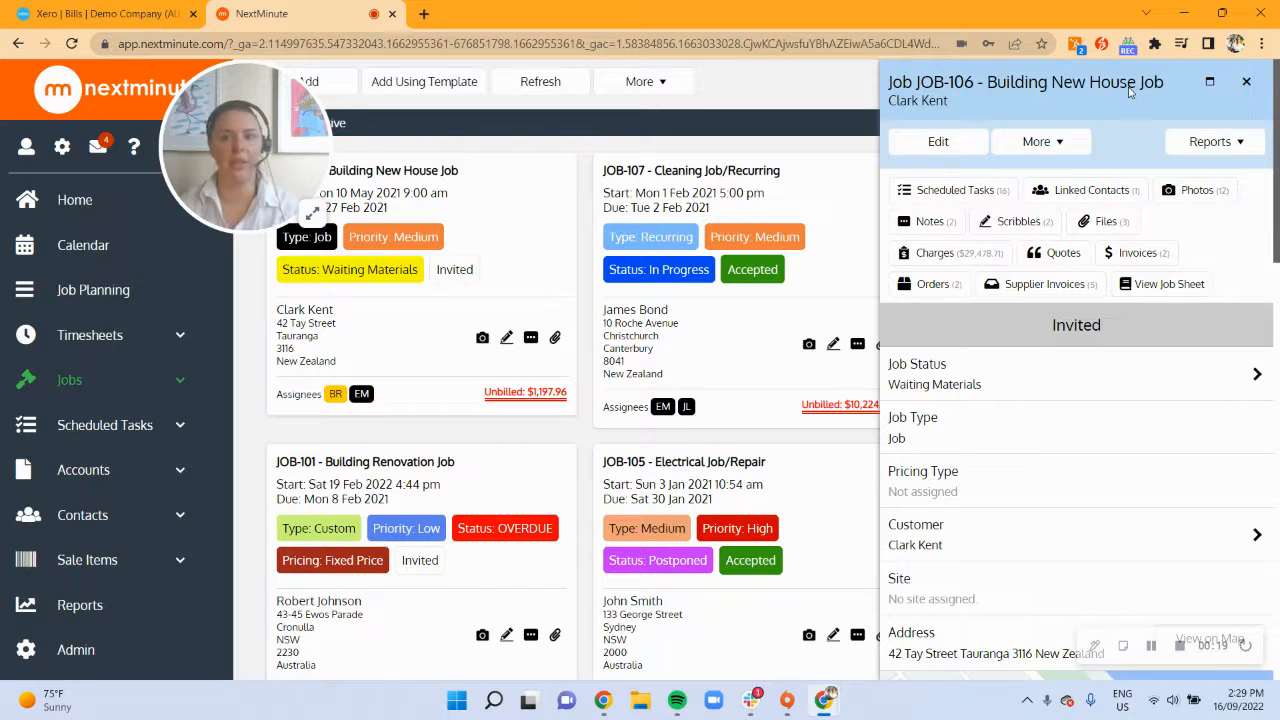
# Close the JOB-106 details and open the charges of JOB-107 - Cleaning Job/Recurring.
pyautogui.click(1246, 81)
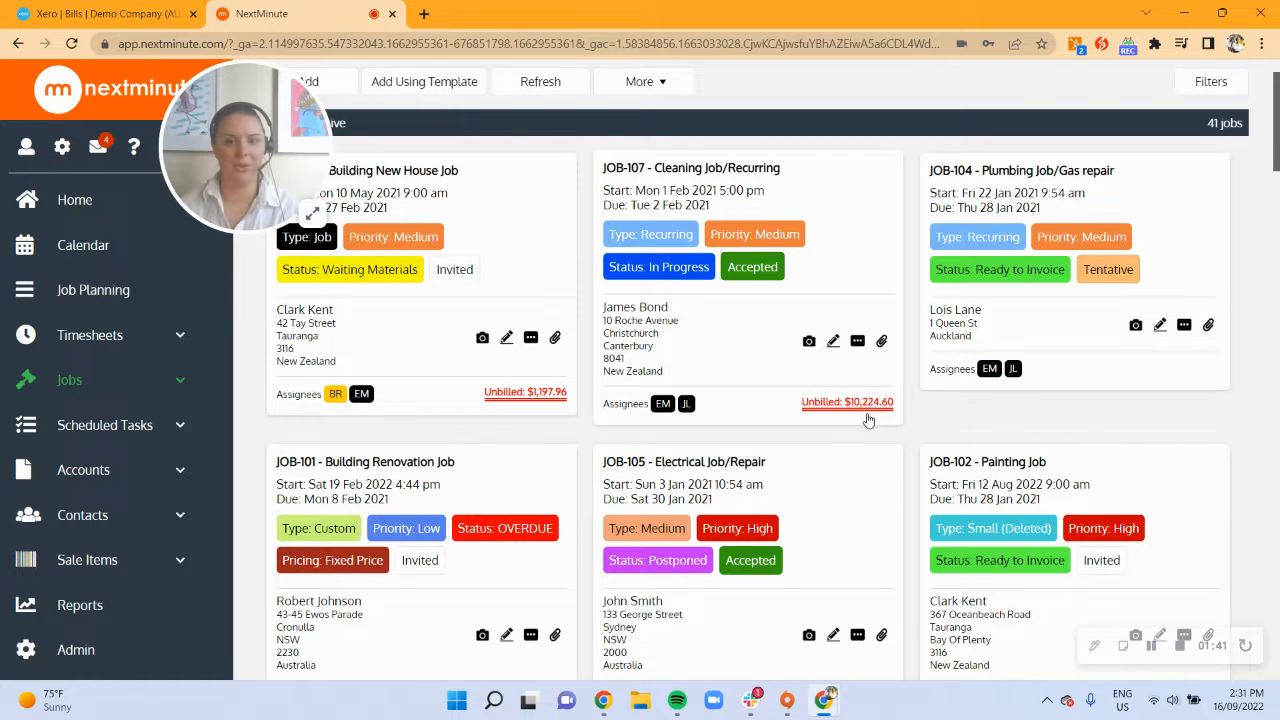
pyautogui.click(766, 423)
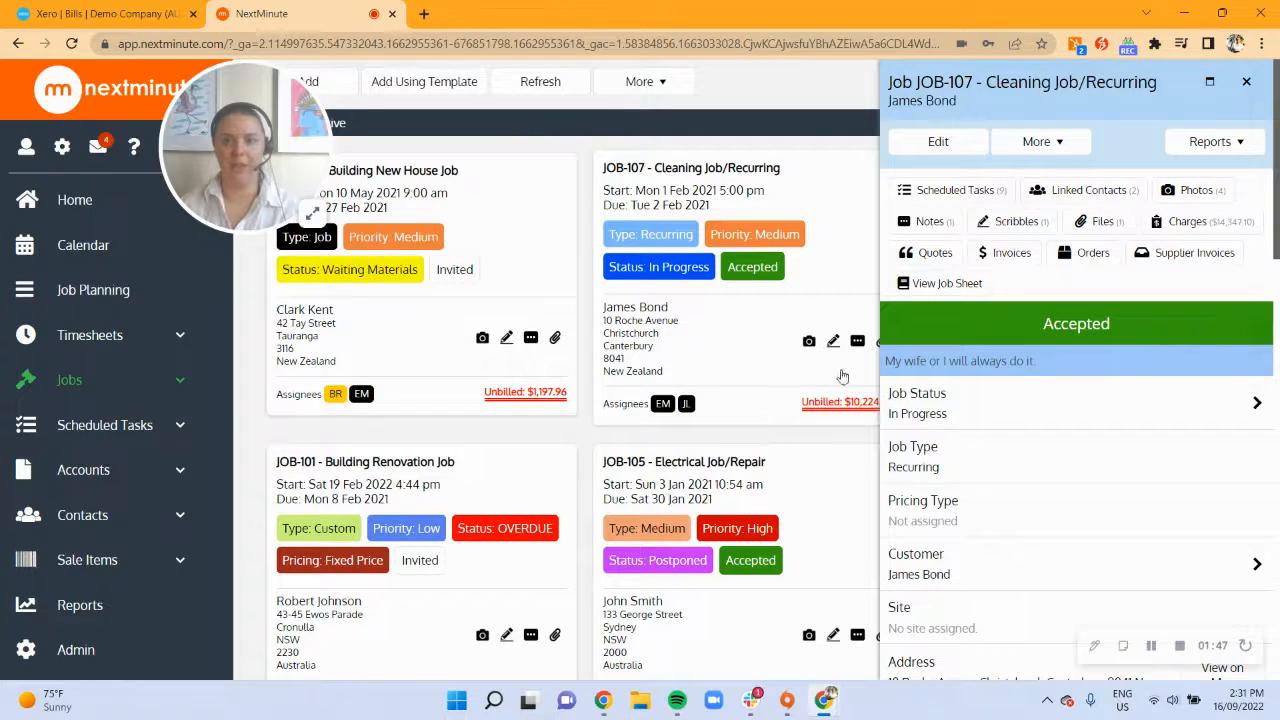
pyautogui.click(1214, 221)
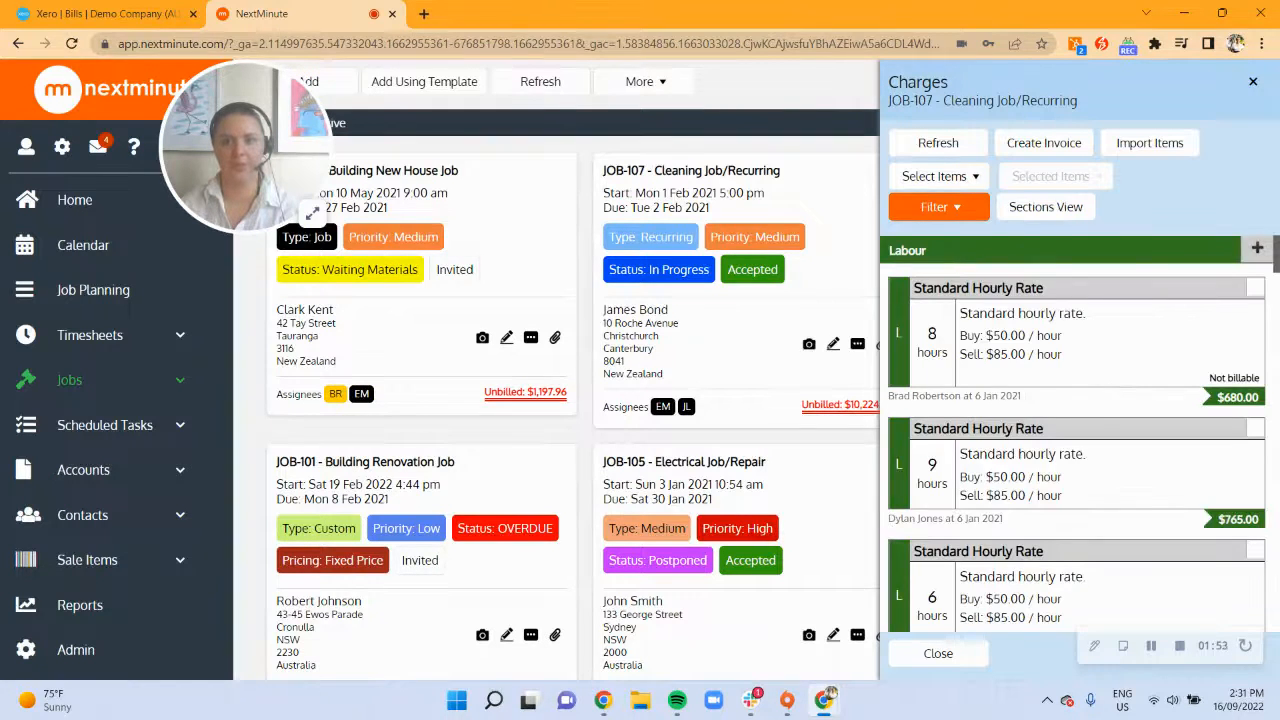
# Check the Show Unbilled Items filter and display the JOB-107 charges in Sections View.
pyautogui.click(945, 207)
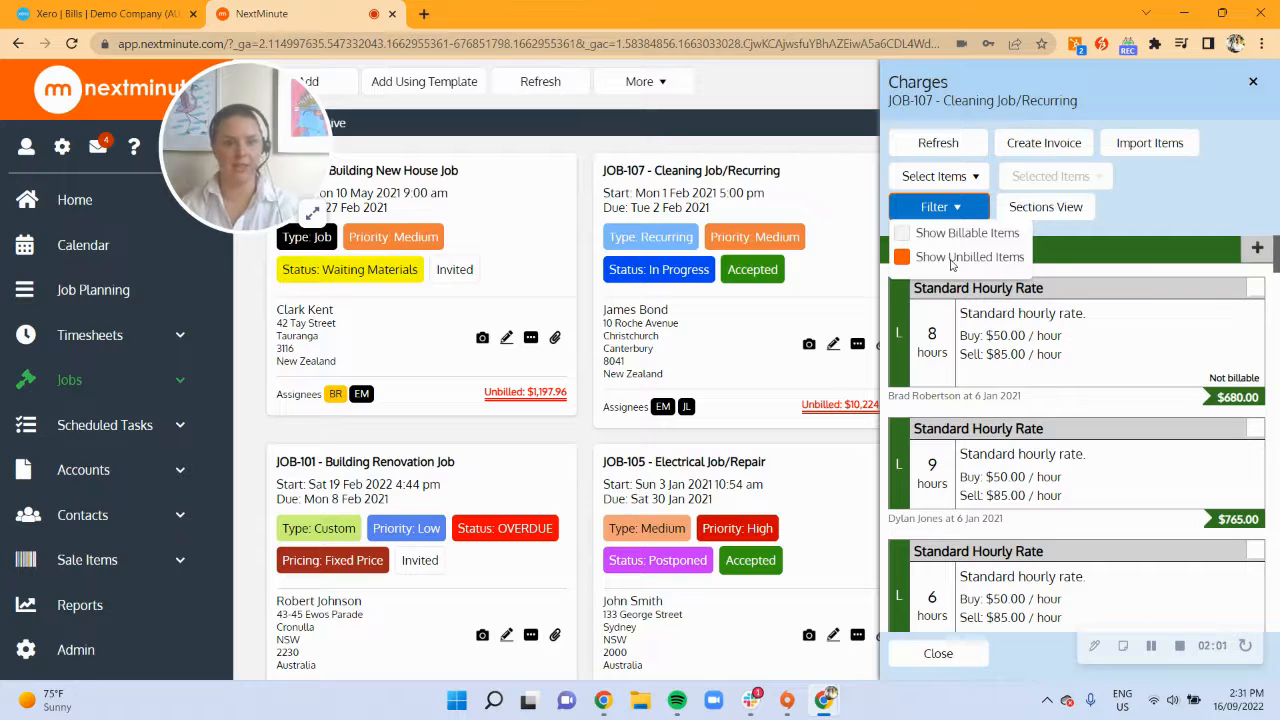
pyautogui.click(962, 255)
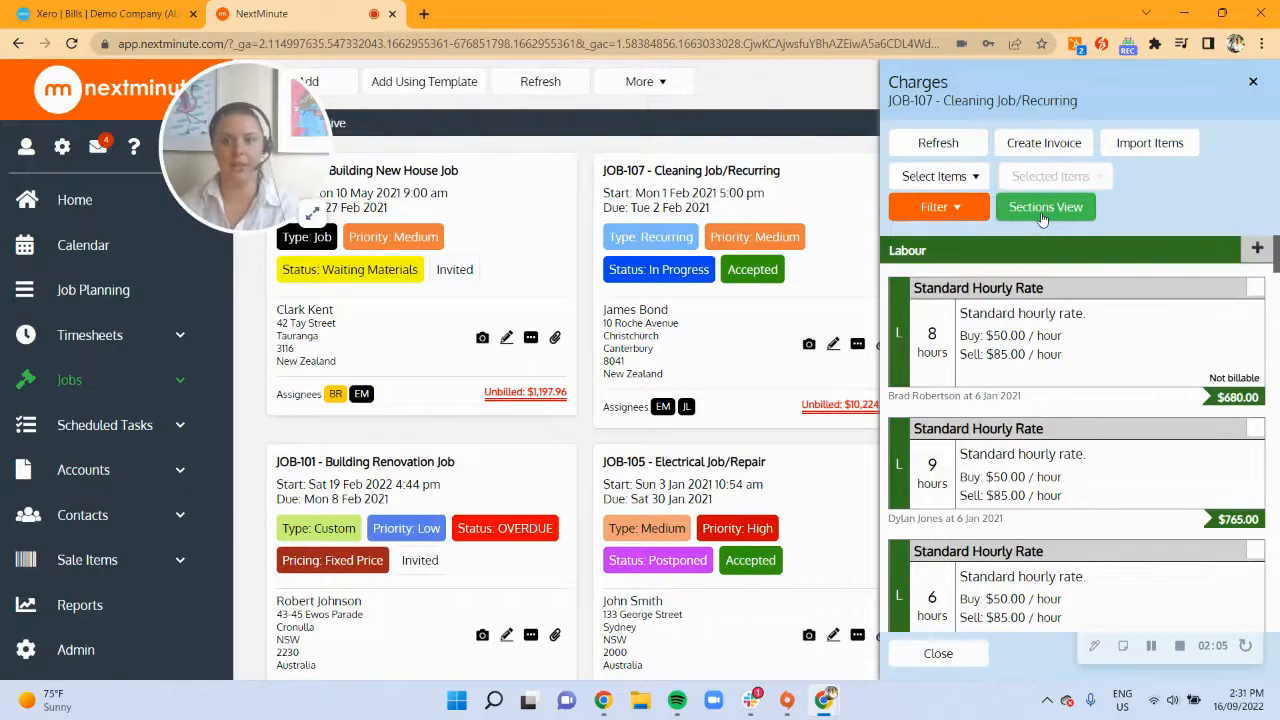
pyautogui.click(1043, 212)
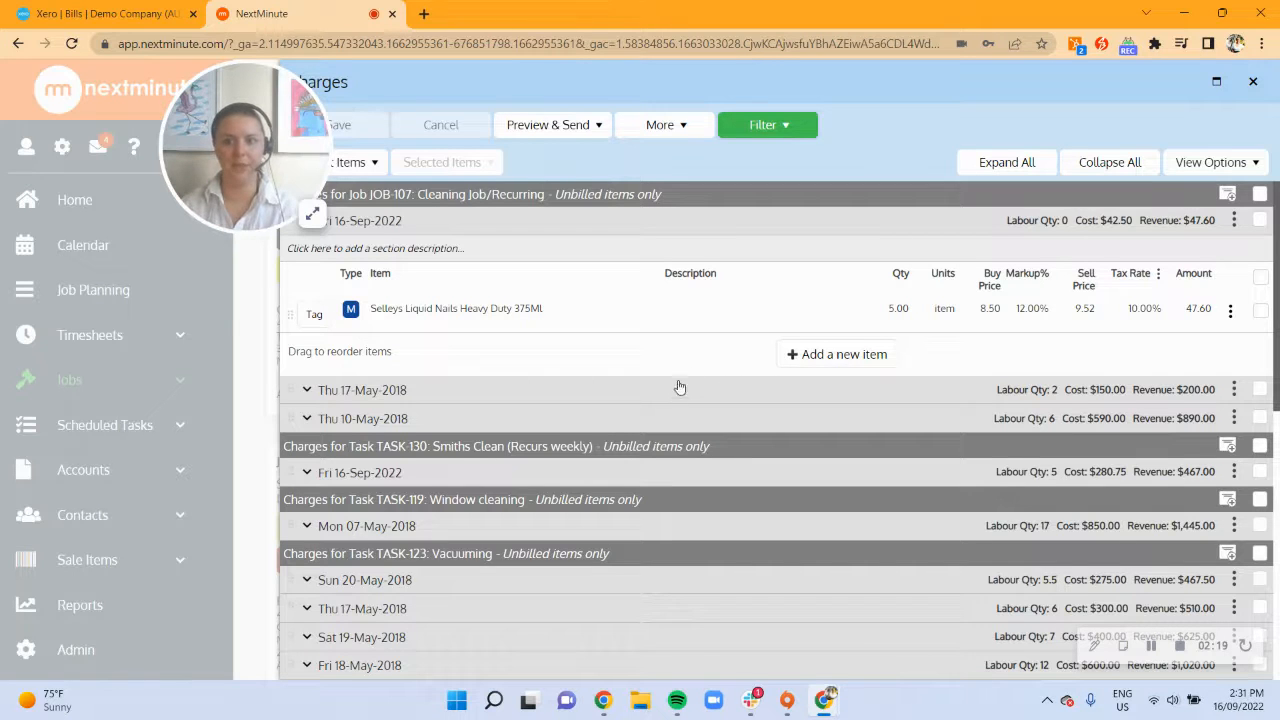
# Examine the Fri 16-Sep-2022 charges of TASK-130 and the option to create an invoice from charges, and close the sections view.
pyautogui.click(306, 474)
pyautogui.scroll(-1, 367, 493)
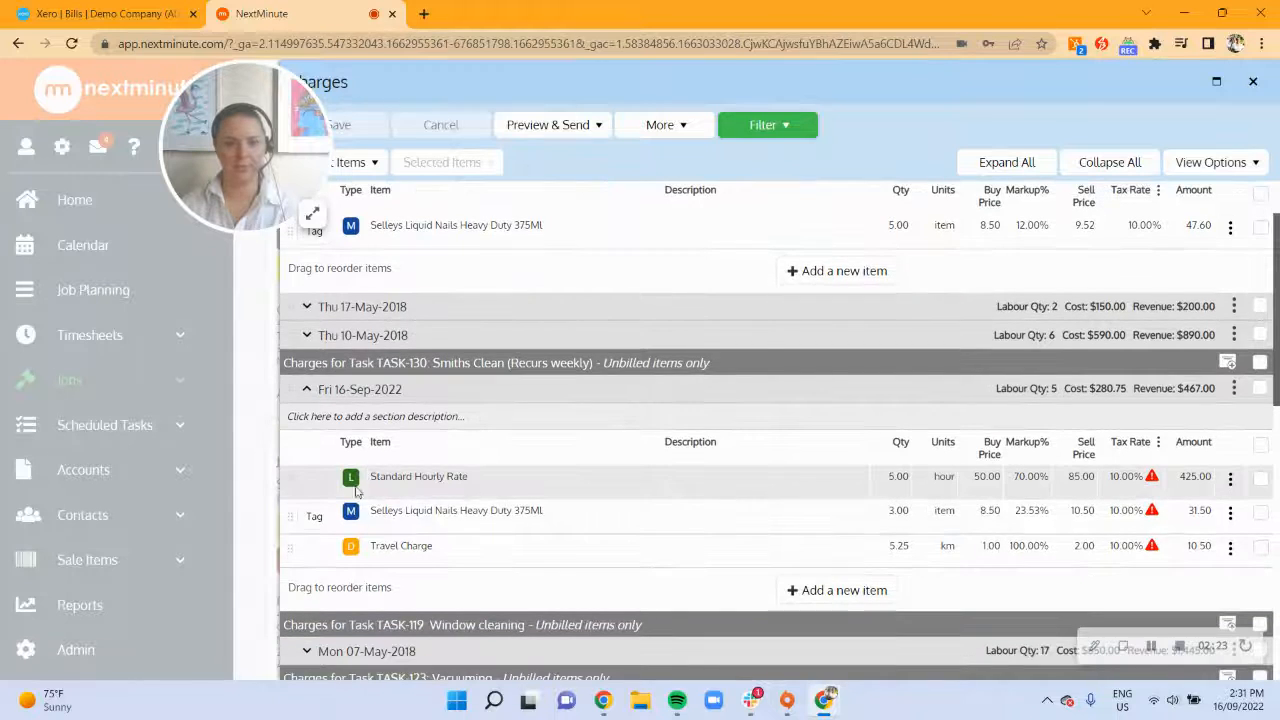
pyautogui.scroll(-2, 500, 430)
pyautogui.scroll(3, 626, 372)
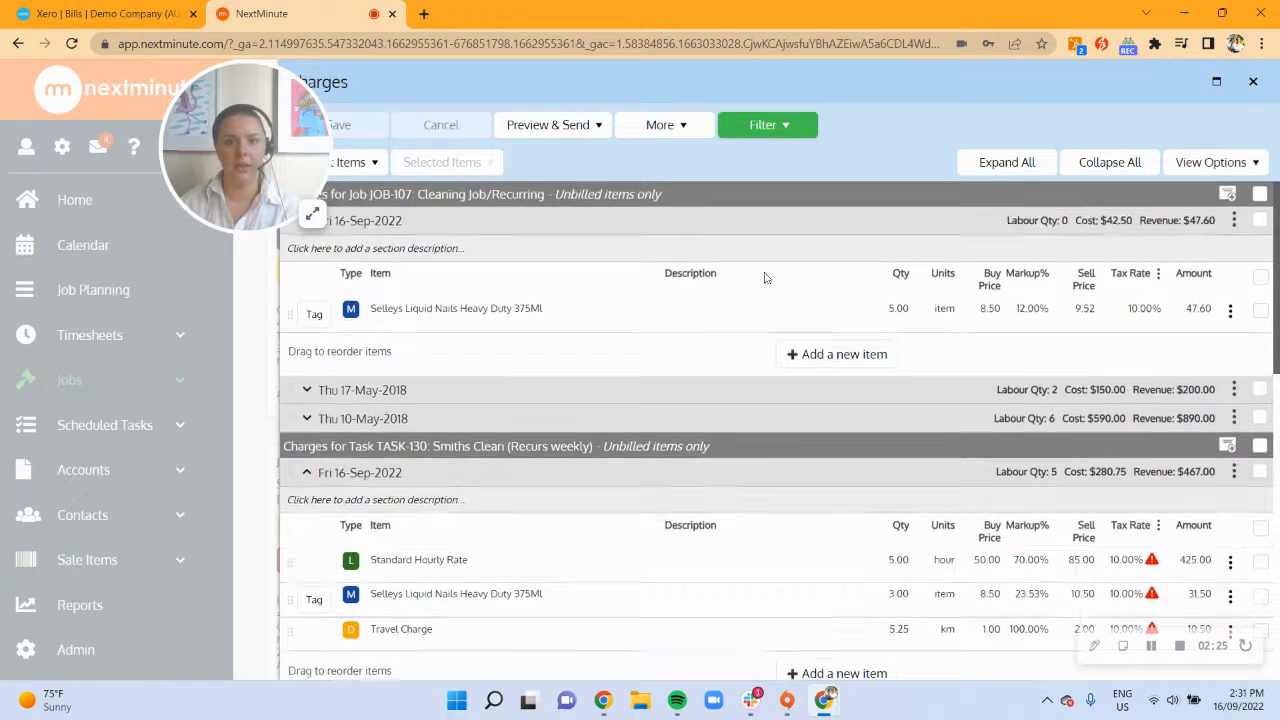
pyautogui.click(662, 126)
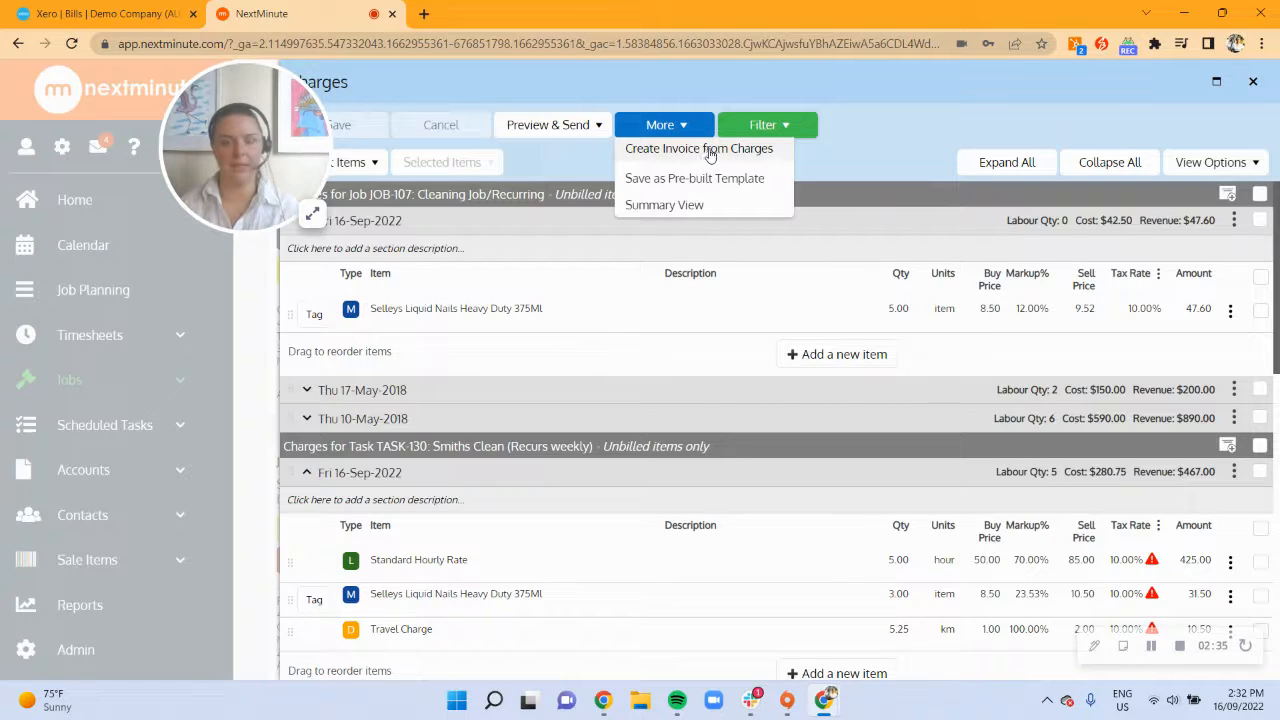
pyautogui.click(1252, 83)
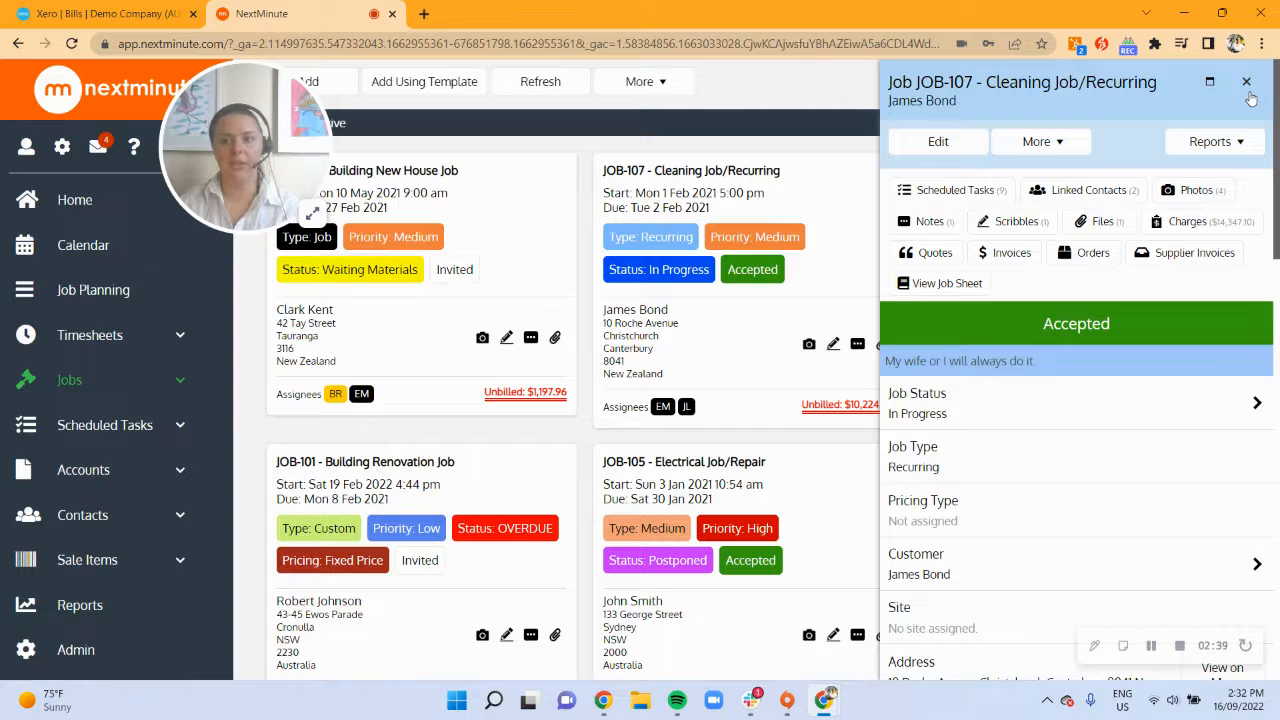
# Add 5 Selleys Liquid Nails Heavy Duty 375Ml as materials to the JOB-107 charges and return to the job details.
pyautogui.click(1167, 222)
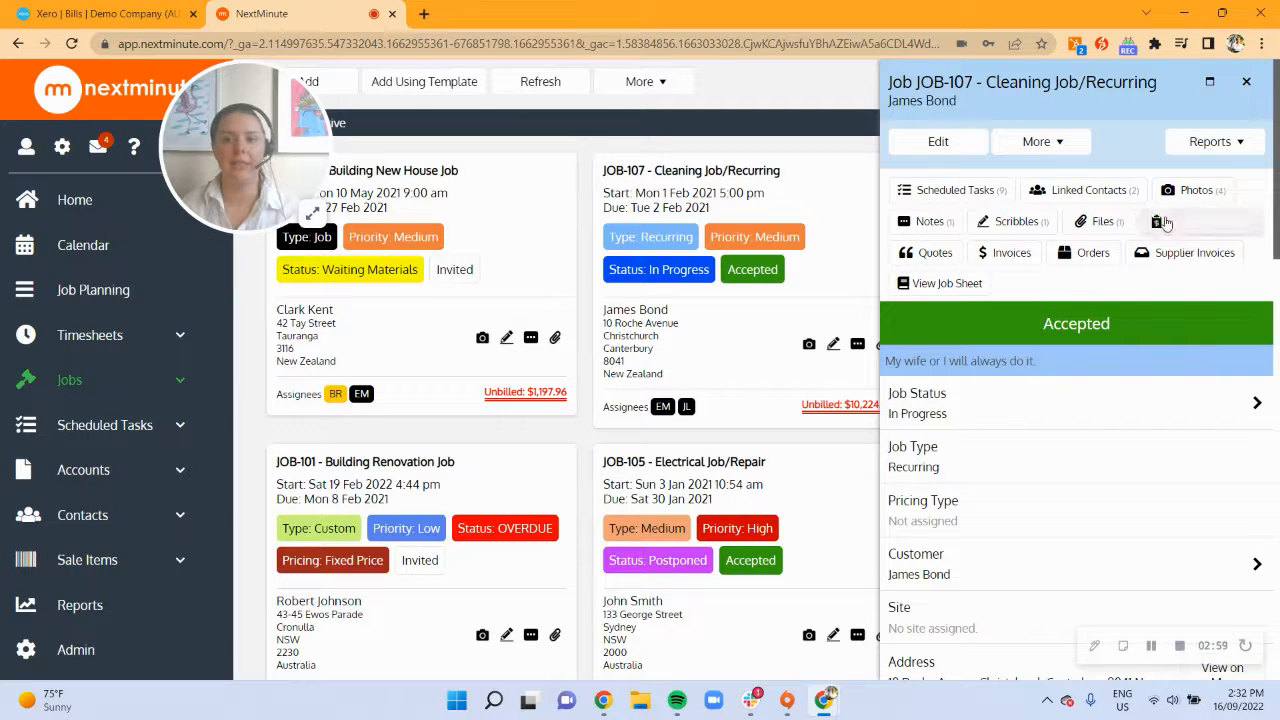
pyautogui.scroll(-6, 1112, 257)
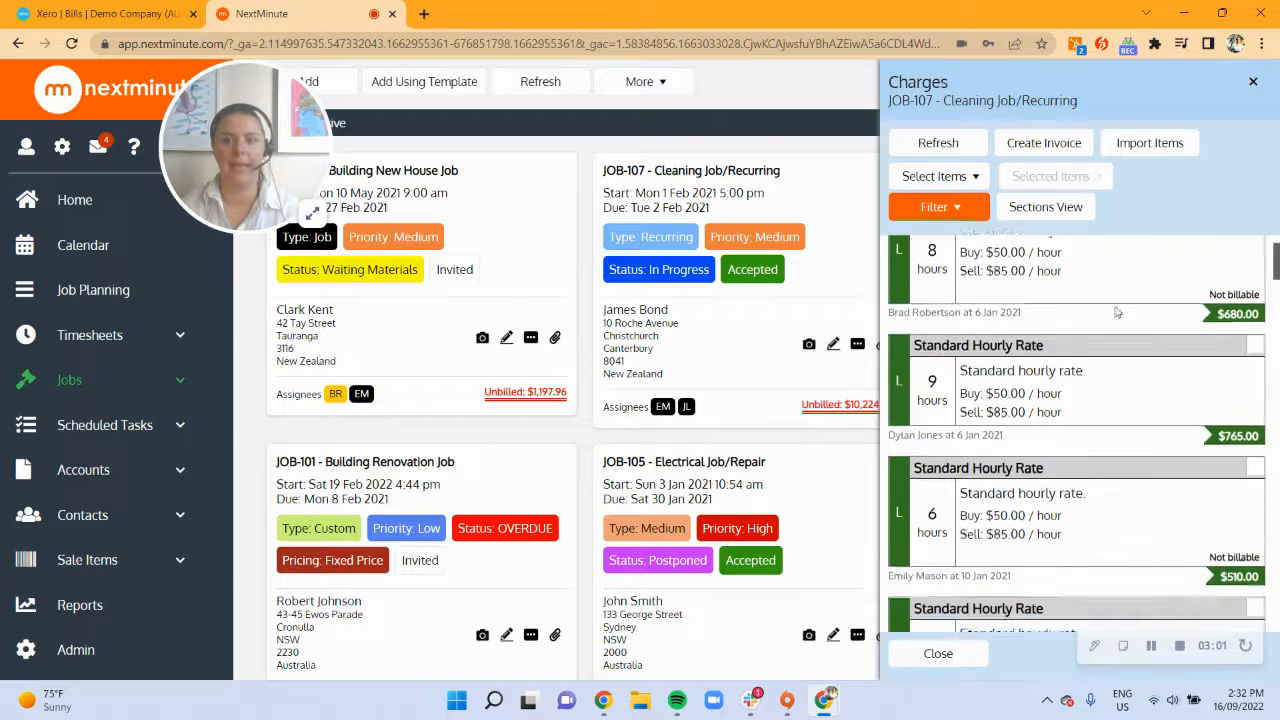
pyautogui.scroll(-10, 1078, 465)
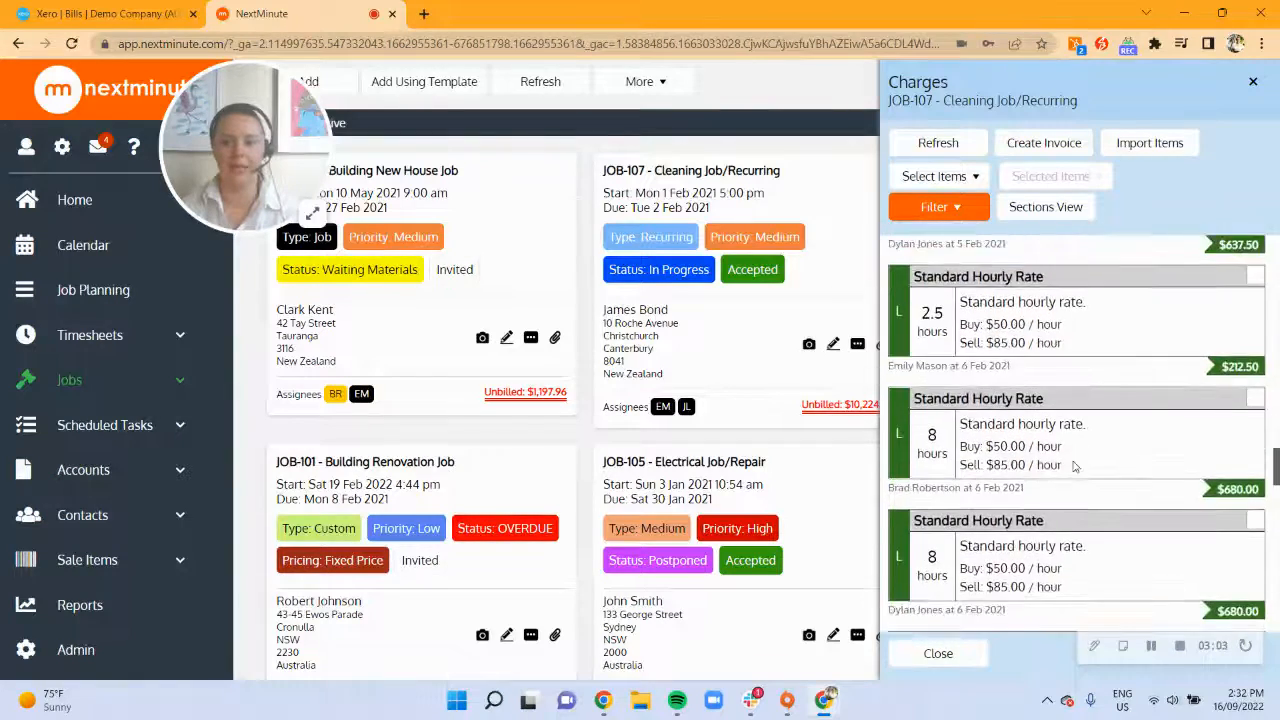
pyautogui.scroll(-5, 1073, 474)
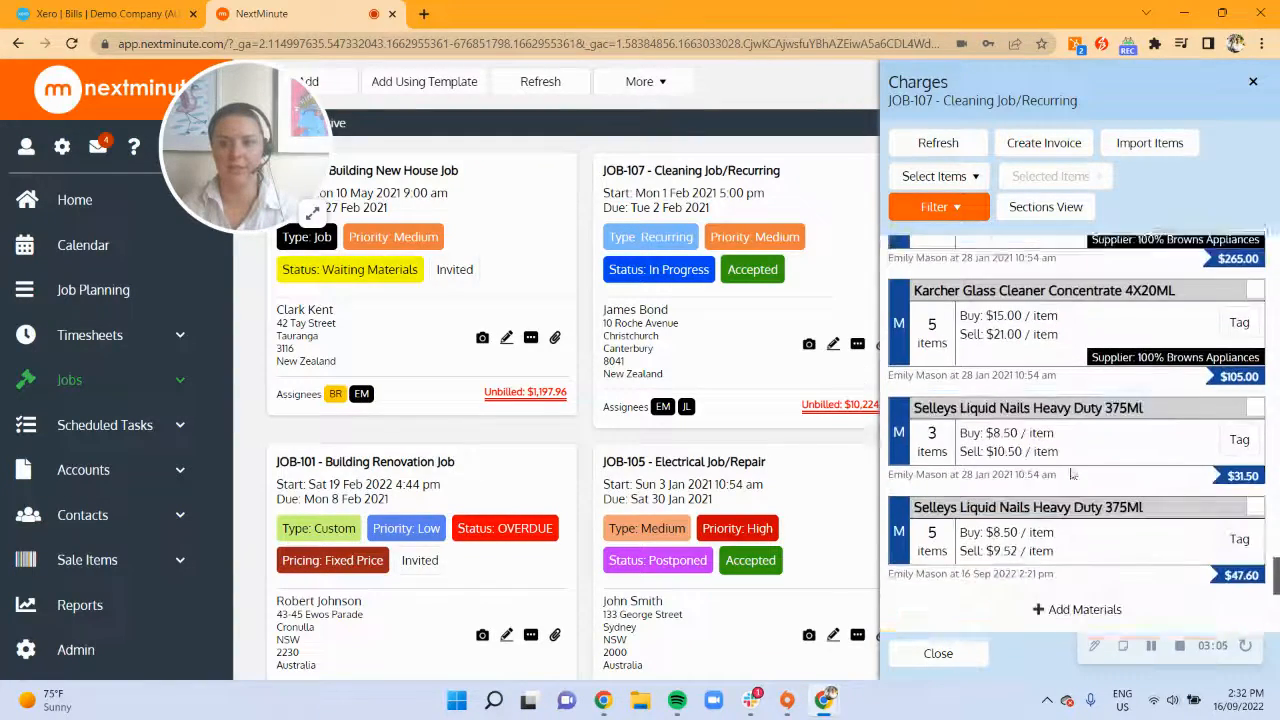
pyautogui.click(1076, 612)
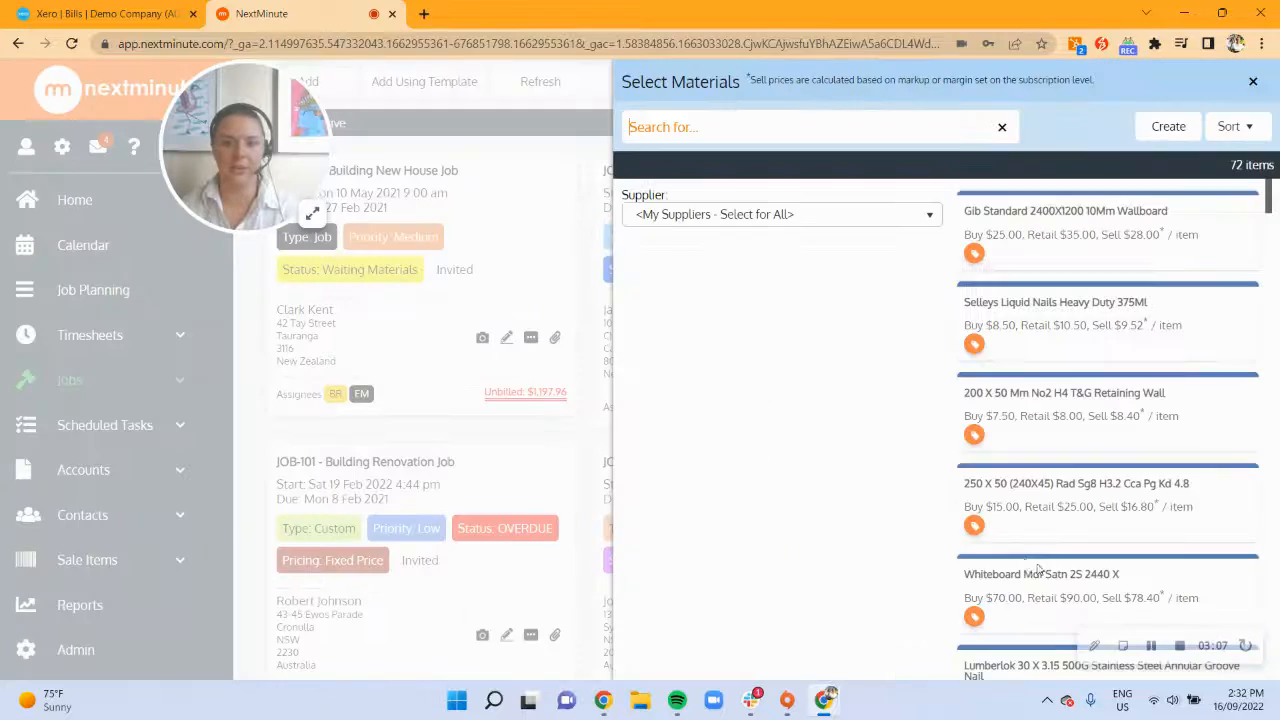
pyautogui.click(1075, 328)
pyautogui.write('5')
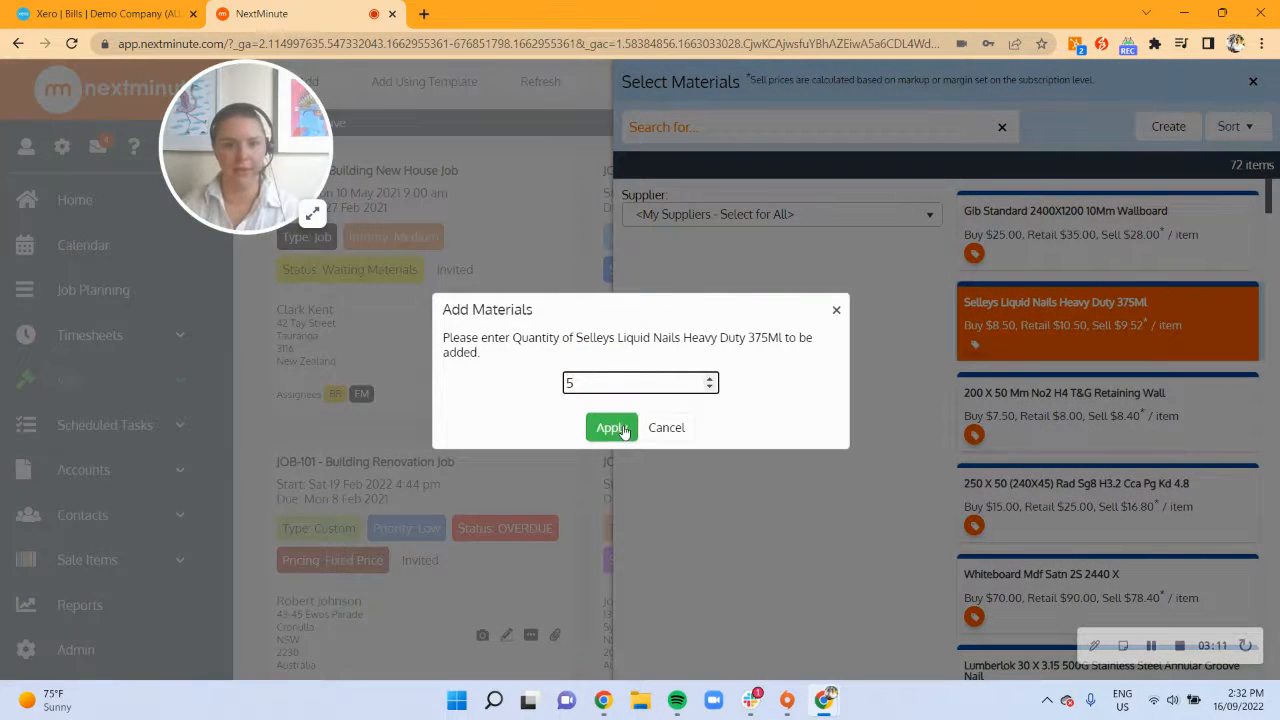
pyautogui.click(612, 427)
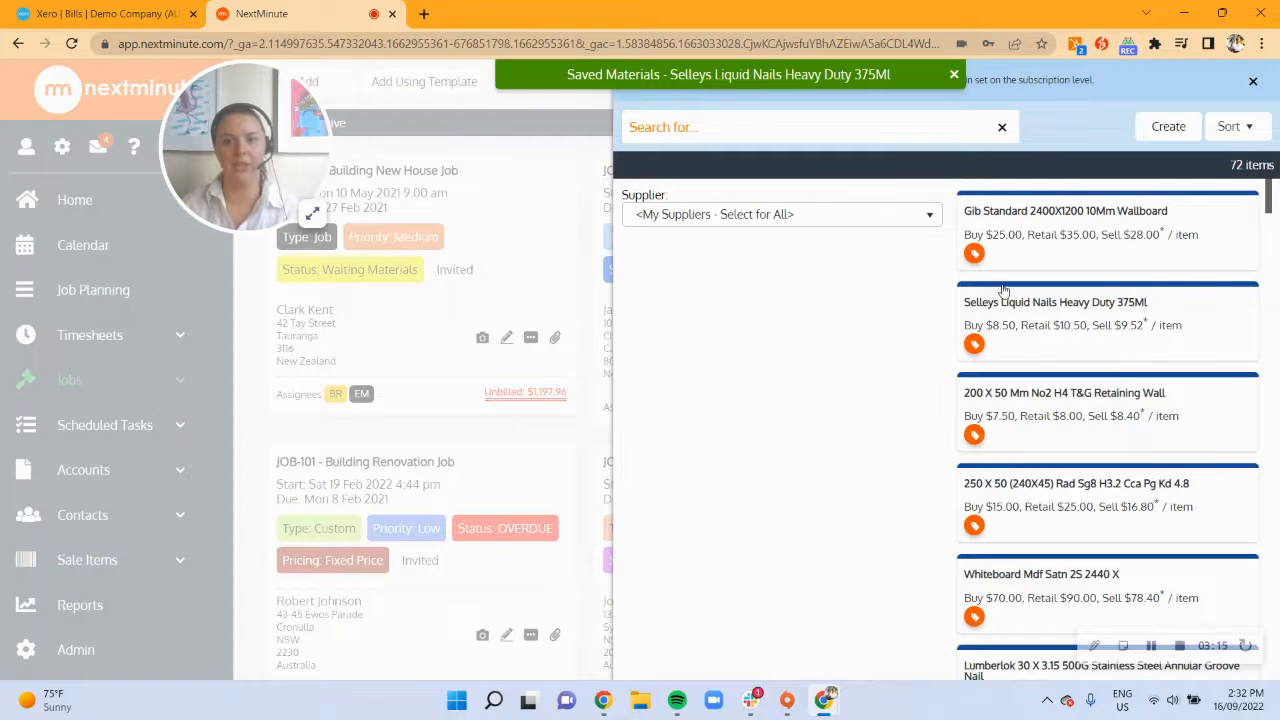
pyautogui.click(1252, 82)
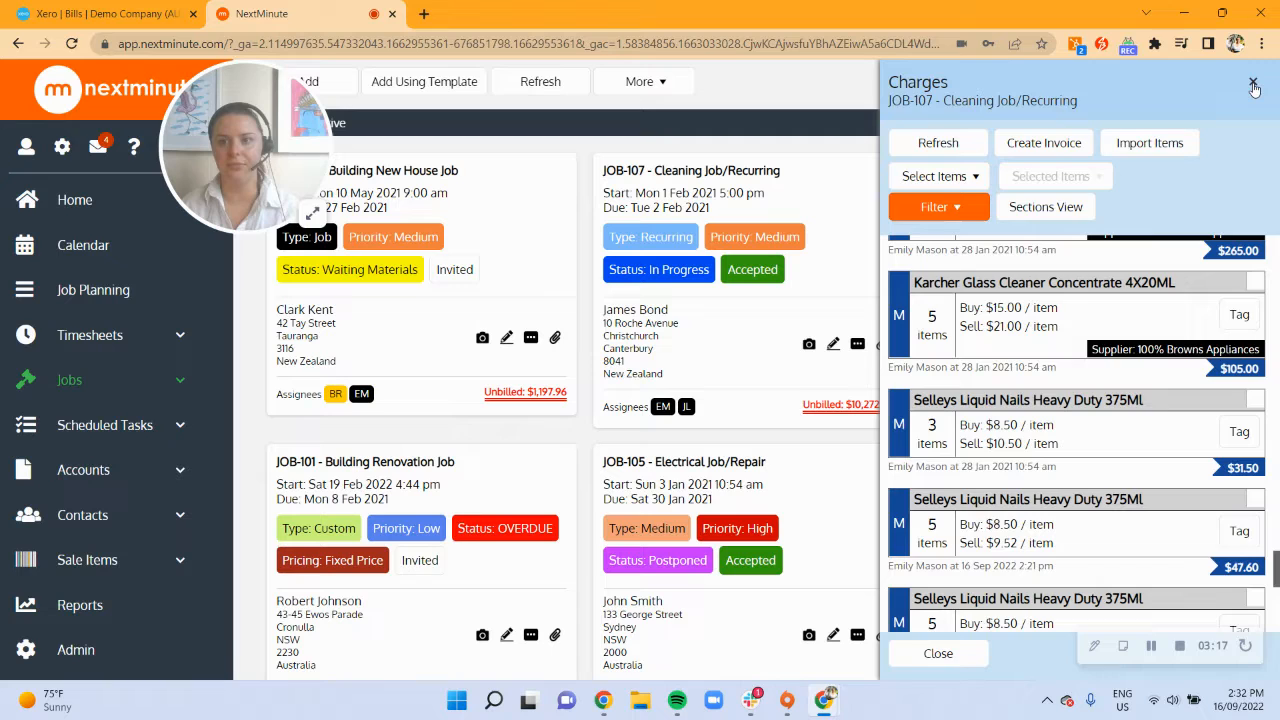
pyautogui.click(1253, 84)
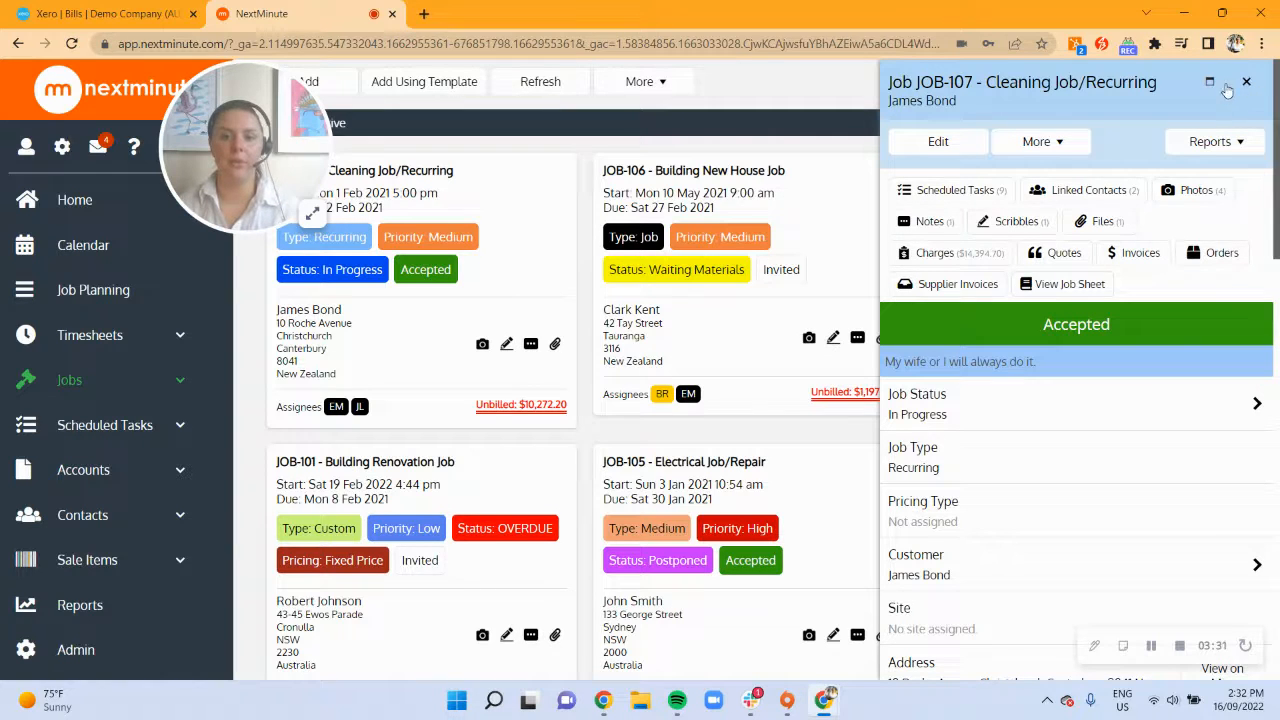
# Start adding a supplier invoice to JOB-107 by importing bills from Xero.
pyautogui.click(975, 287)
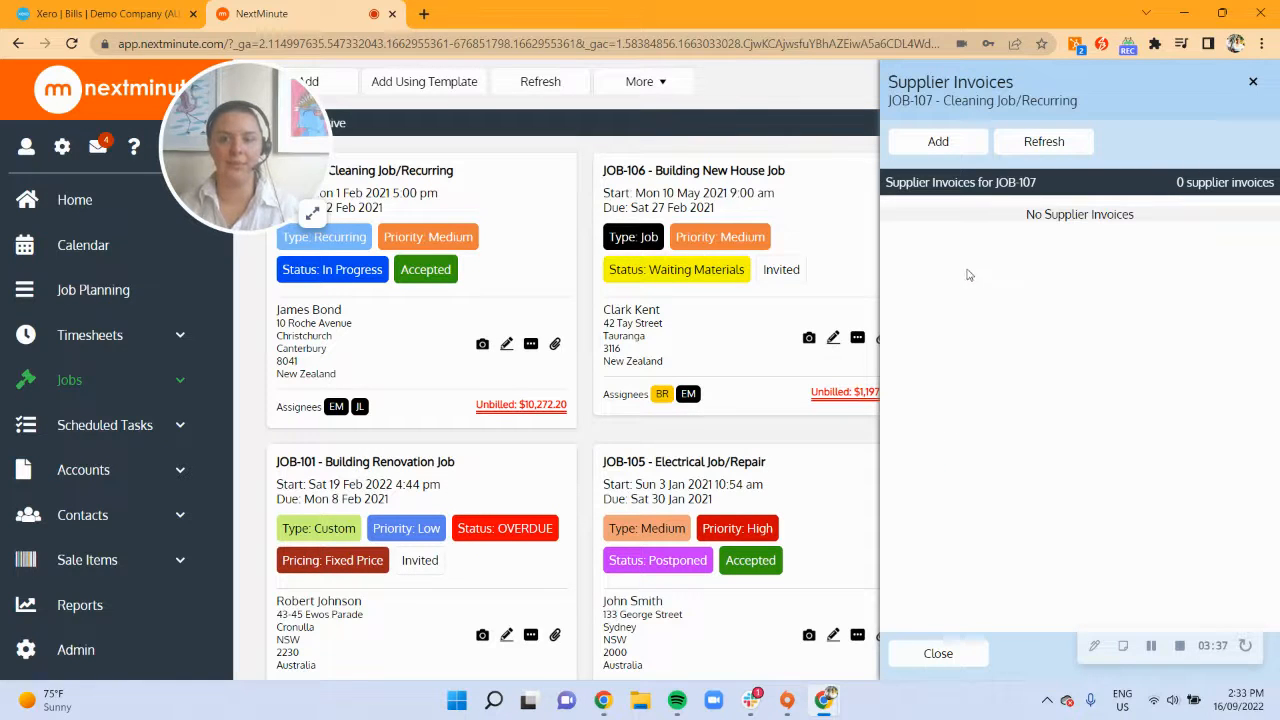
pyautogui.click(945, 143)
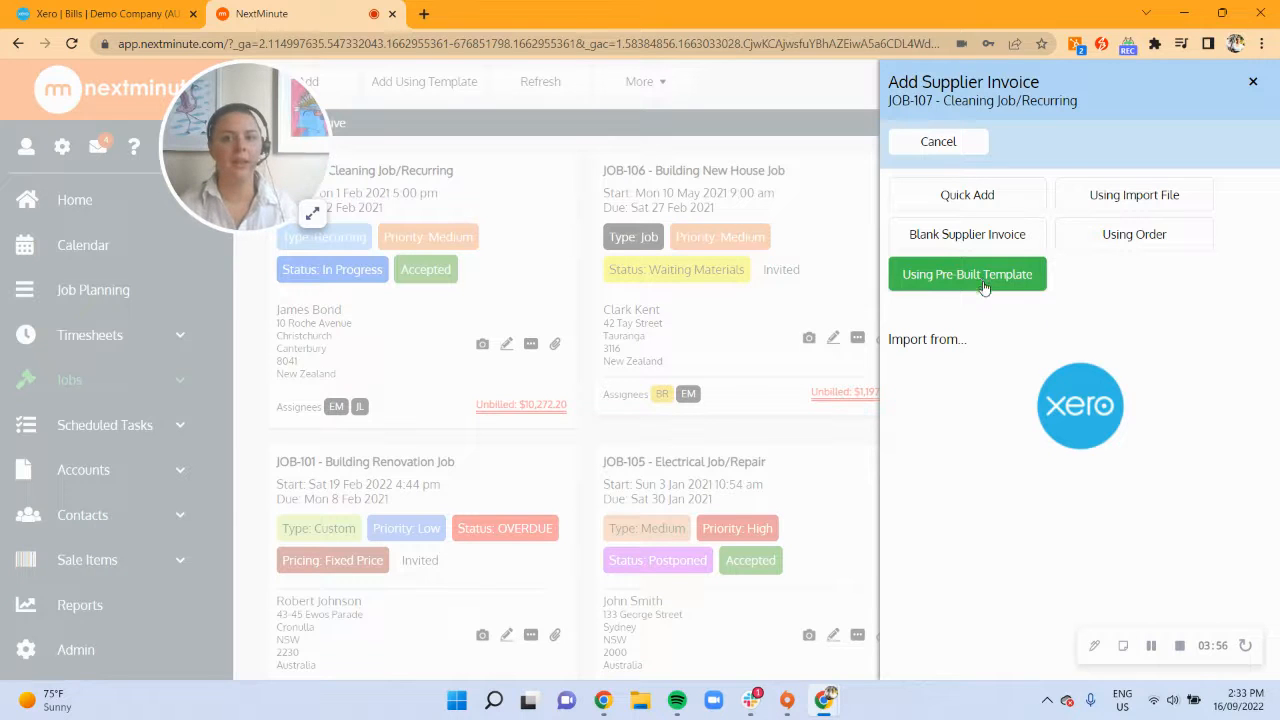
pyautogui.click(1089, 414)
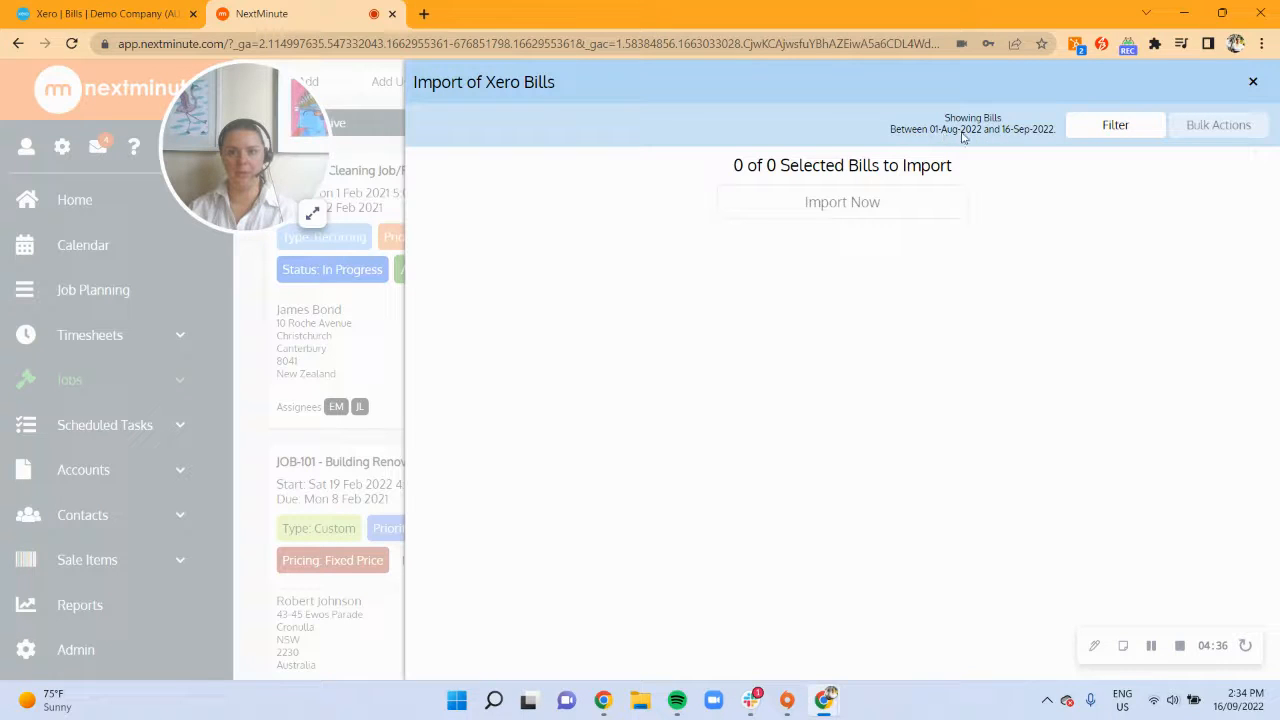
# Filter the Xero bills with an end date of 30/10/2022.
pyautogui.click(1096, 138)
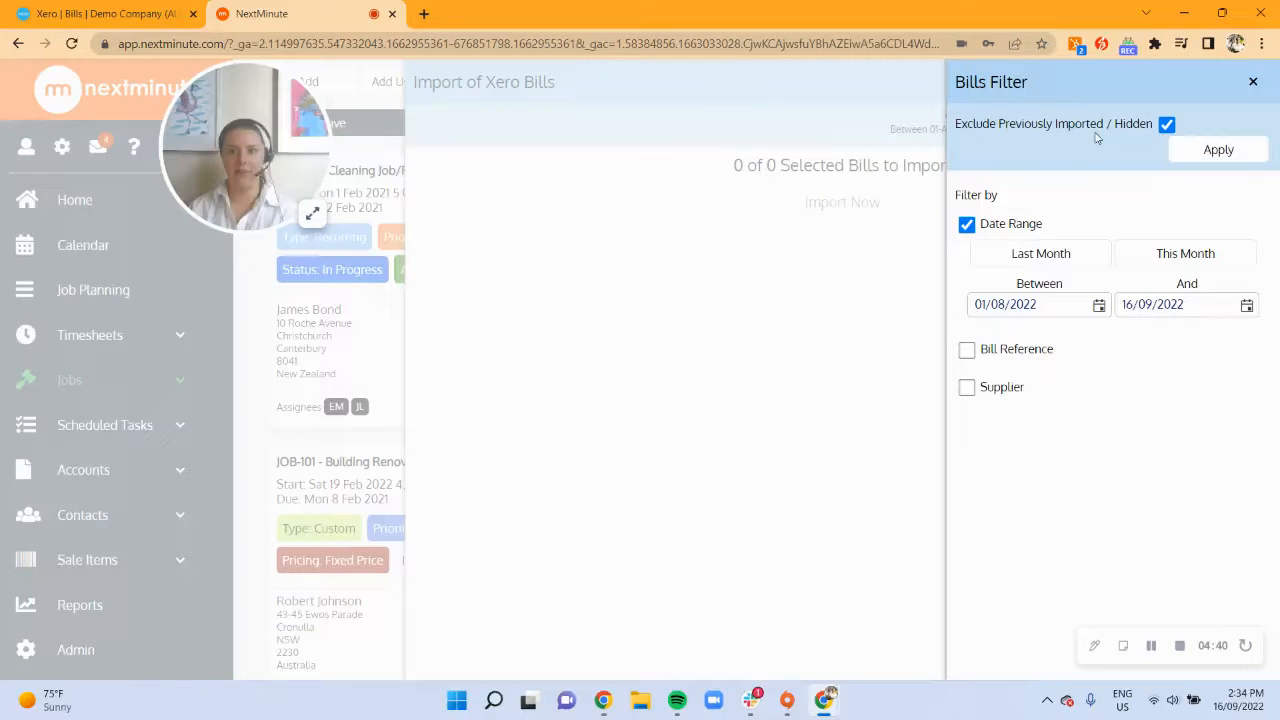
pyautogui.click(1245, 306)
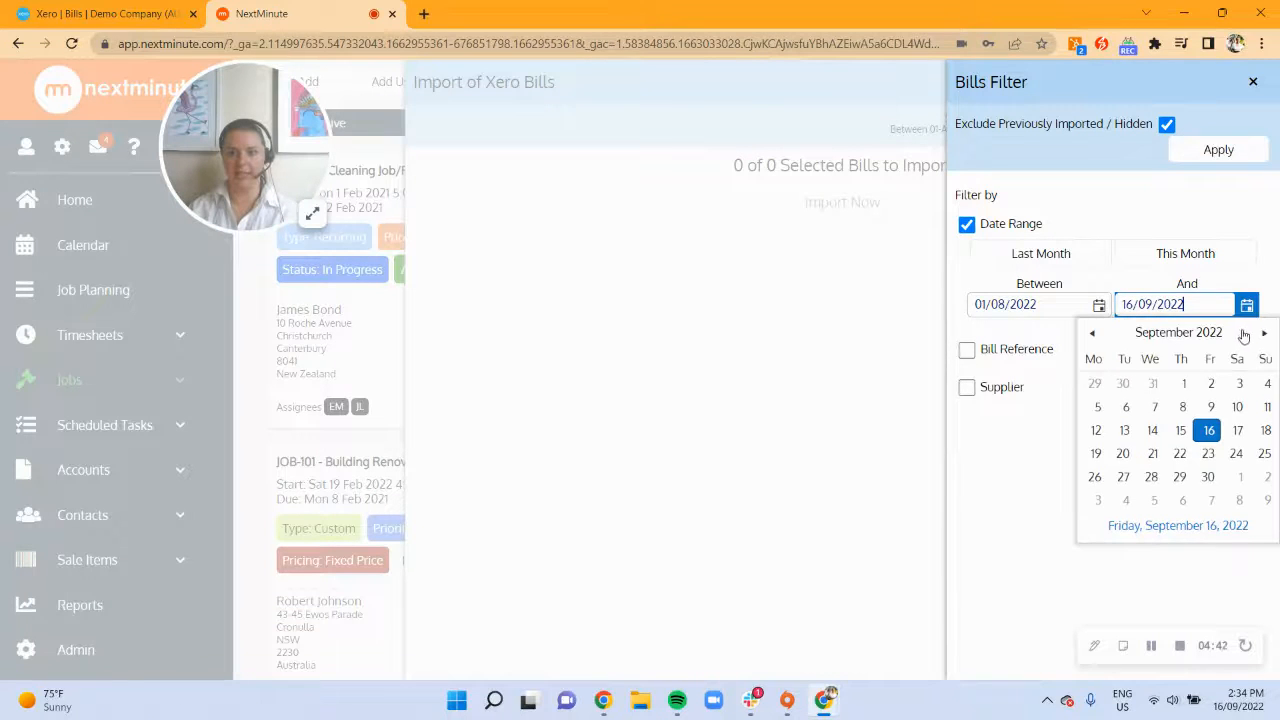
pyautogui.click(1264, 333)
pyautogui.click(1268, 477)
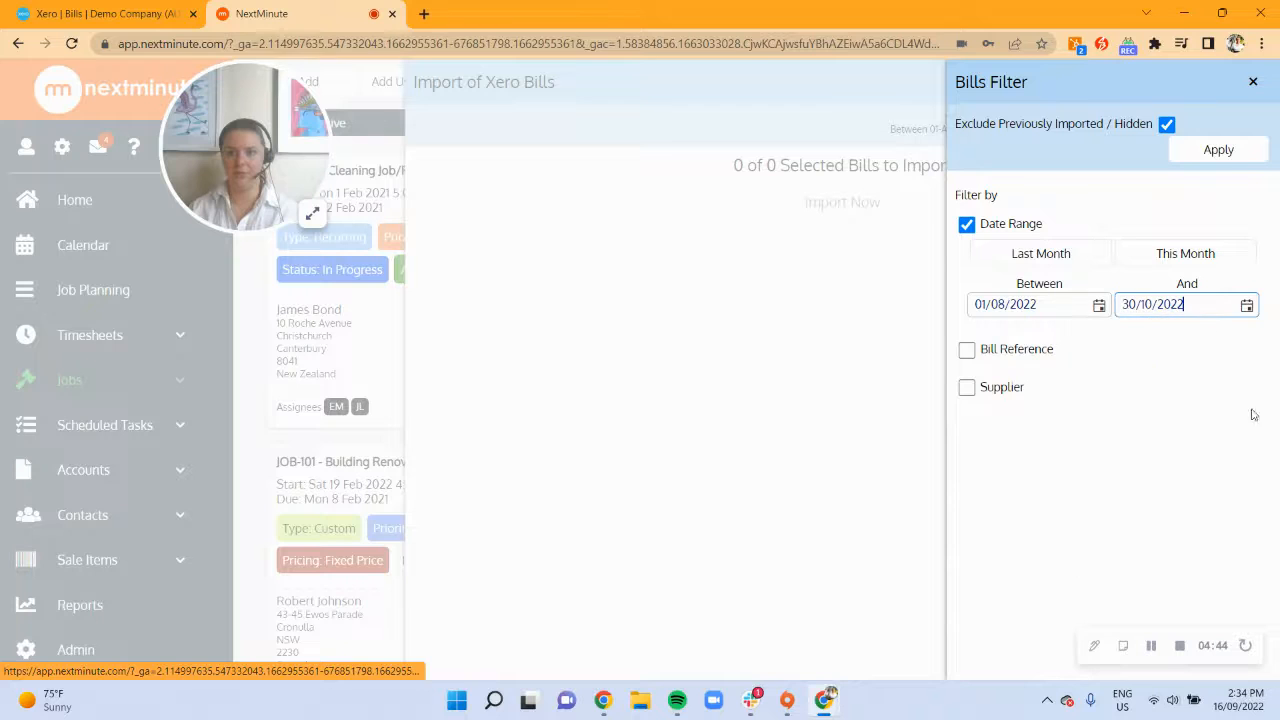
pyautogui.click(1216, 152)
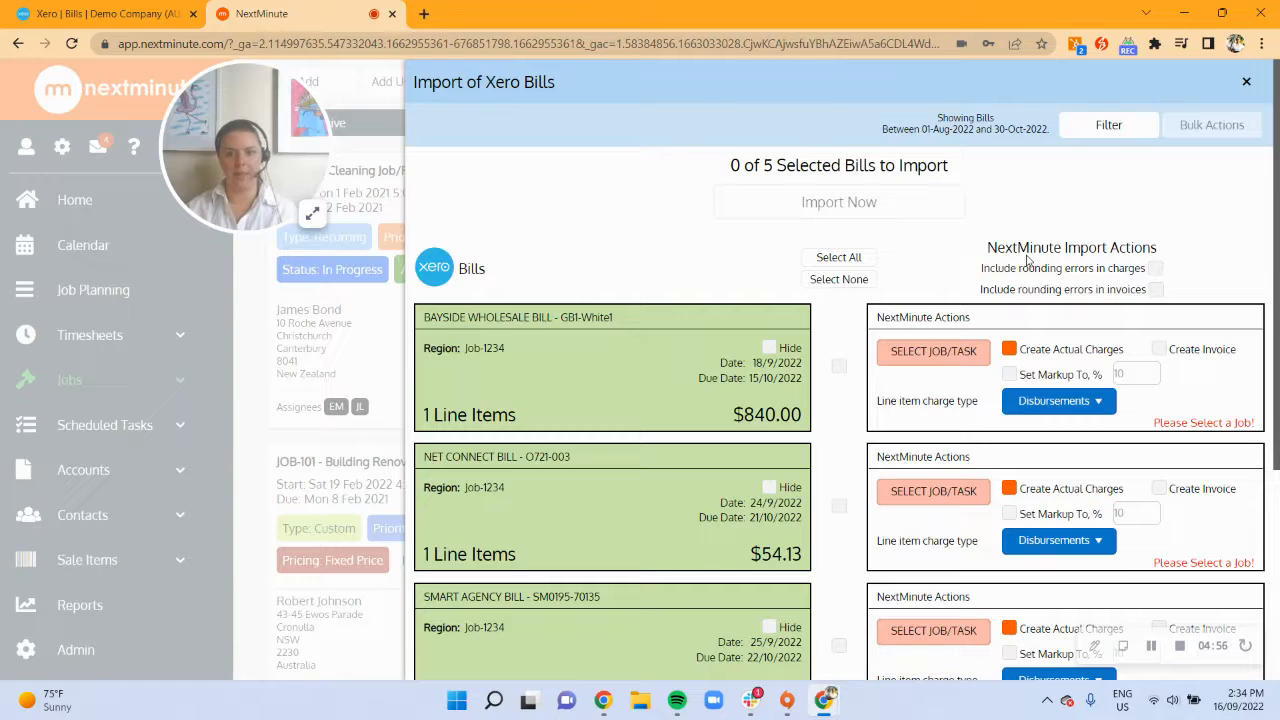
# Assign the Bayside Wholesale bill GB1-White1 to JOB-107 - Cleaning Job/Recurring.
pyautogui.scroll(-1, 995, 305)
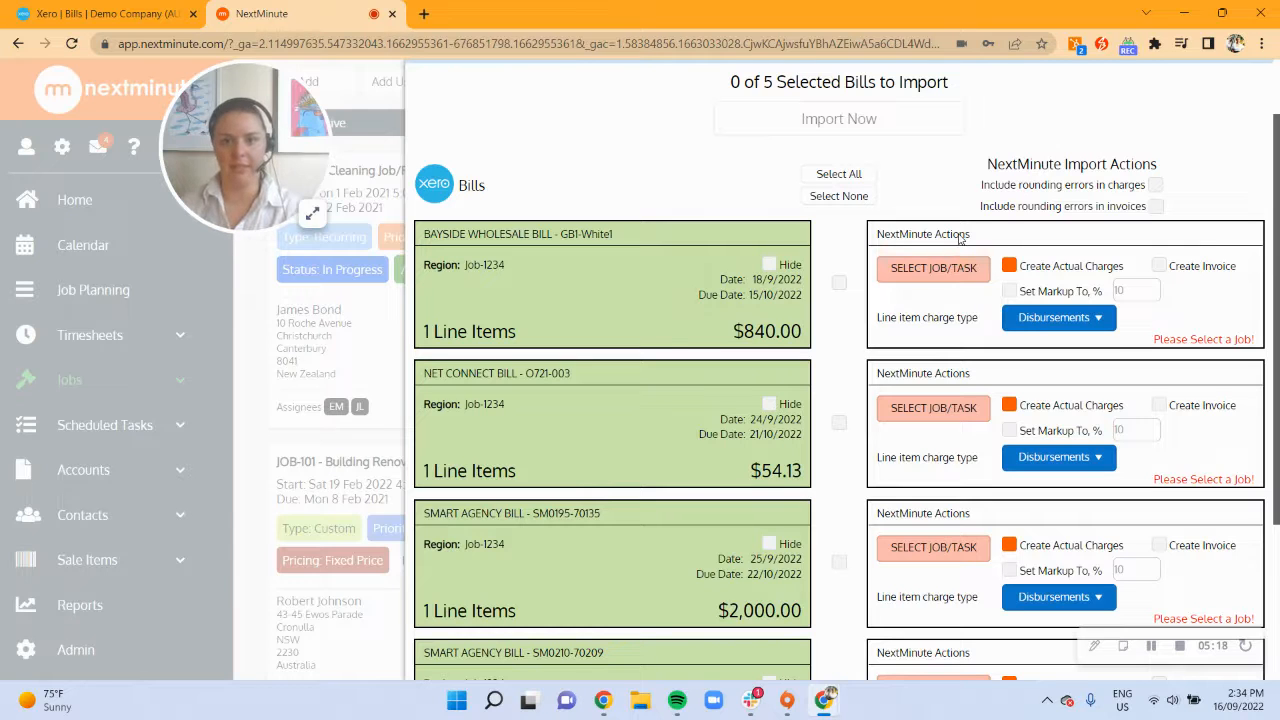
pyautogui.click(955, 272)
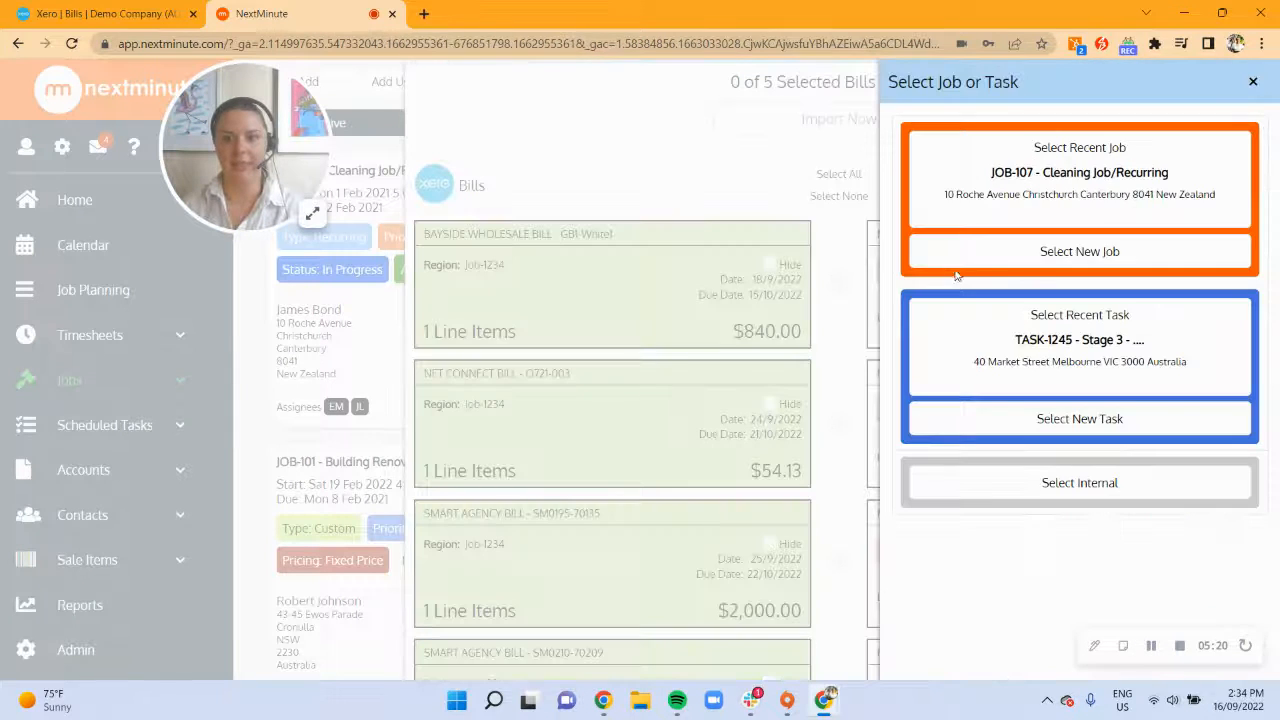
pyautogui.click(1043, 252)
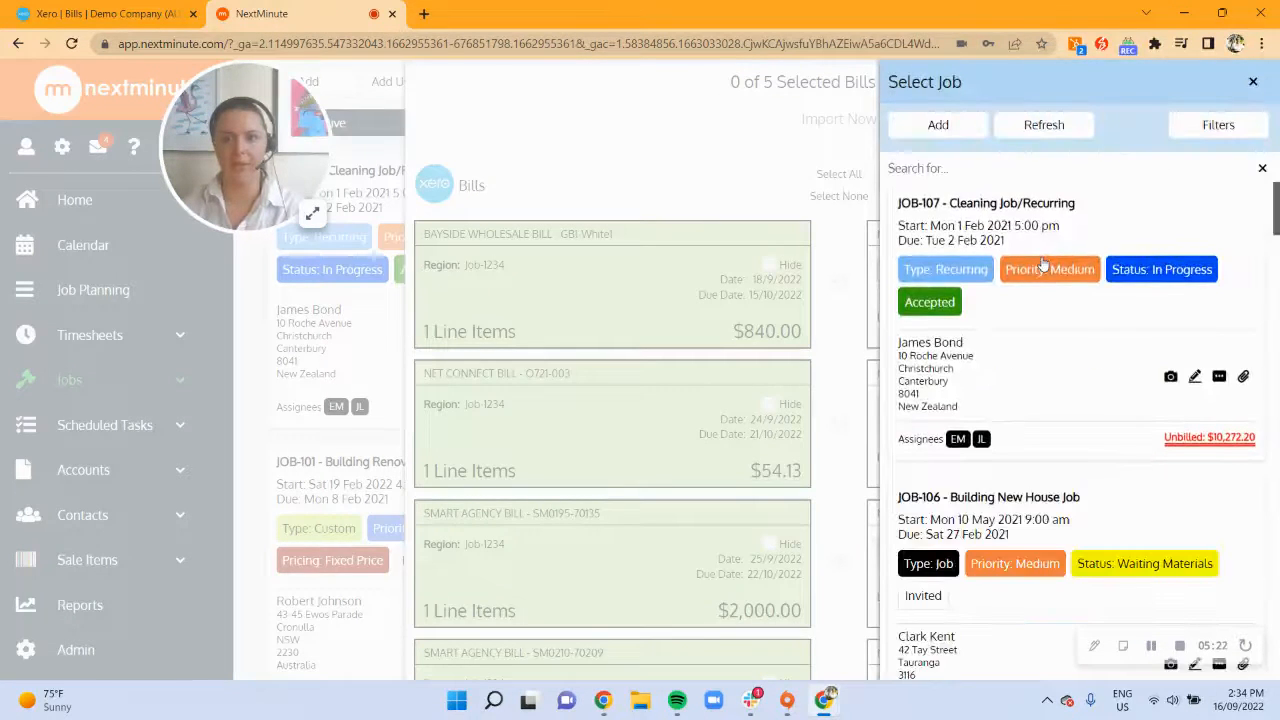
pyautogui.click(1043, 263)
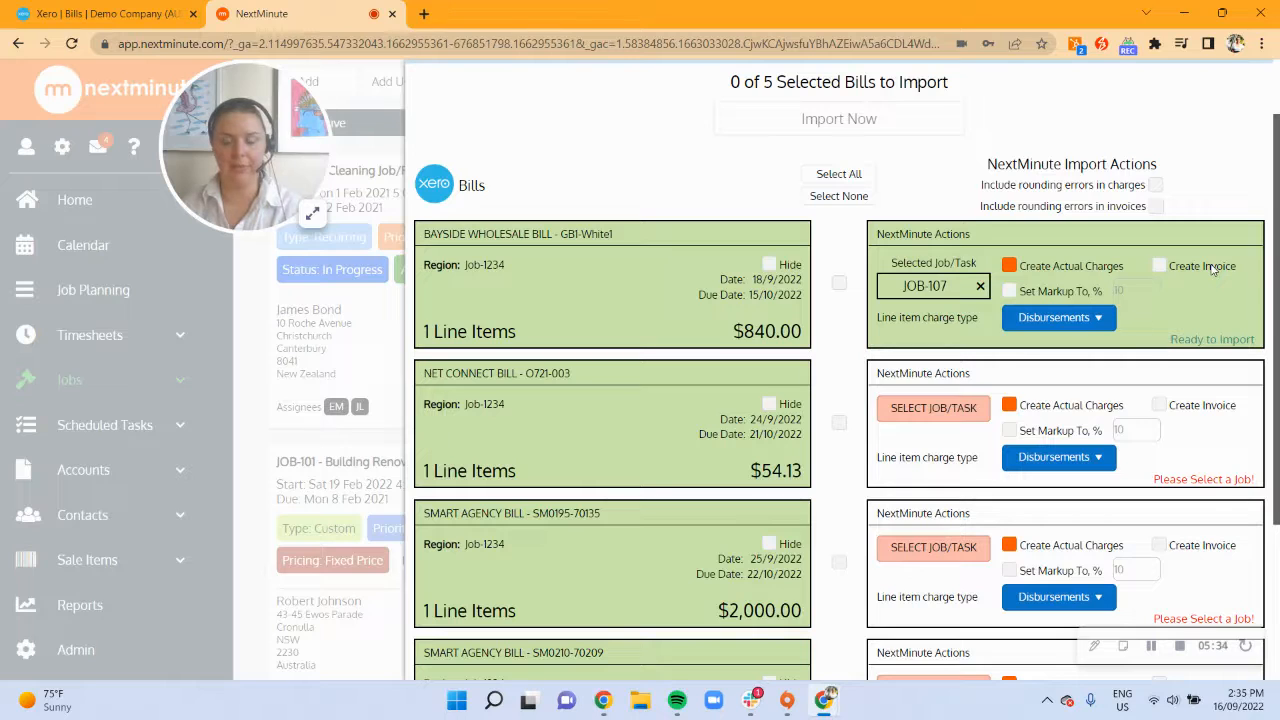
# Import the Bayside Wholesale bill with a 12% markup and Materials as its line item charge type.
pyautogui.click(1010, 291)
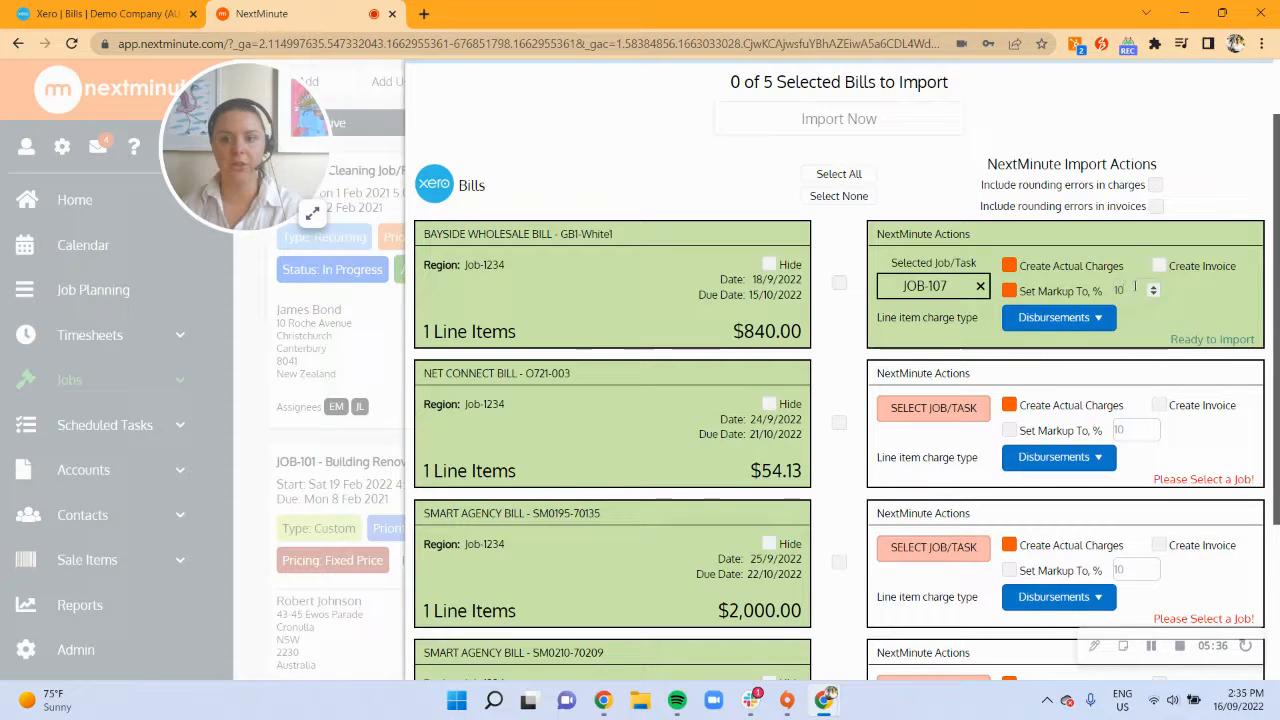
pyautogui.write('12')
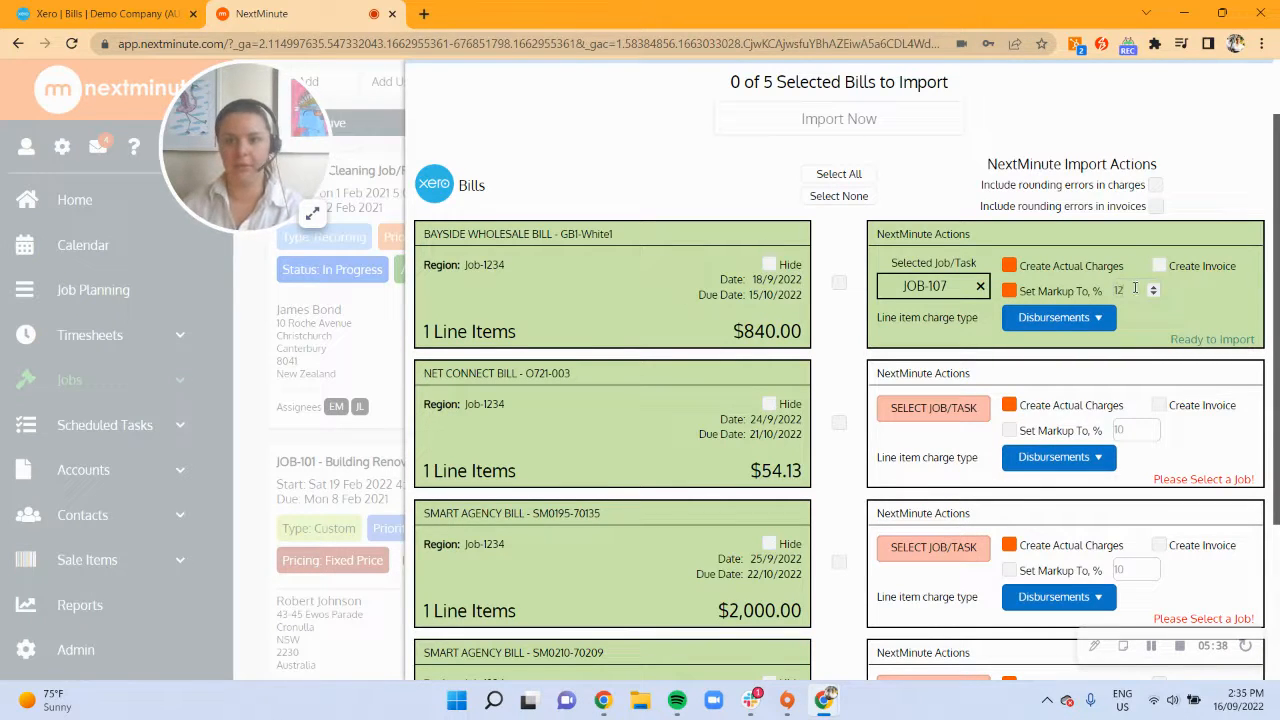
pyautogui.click(1100, 318)
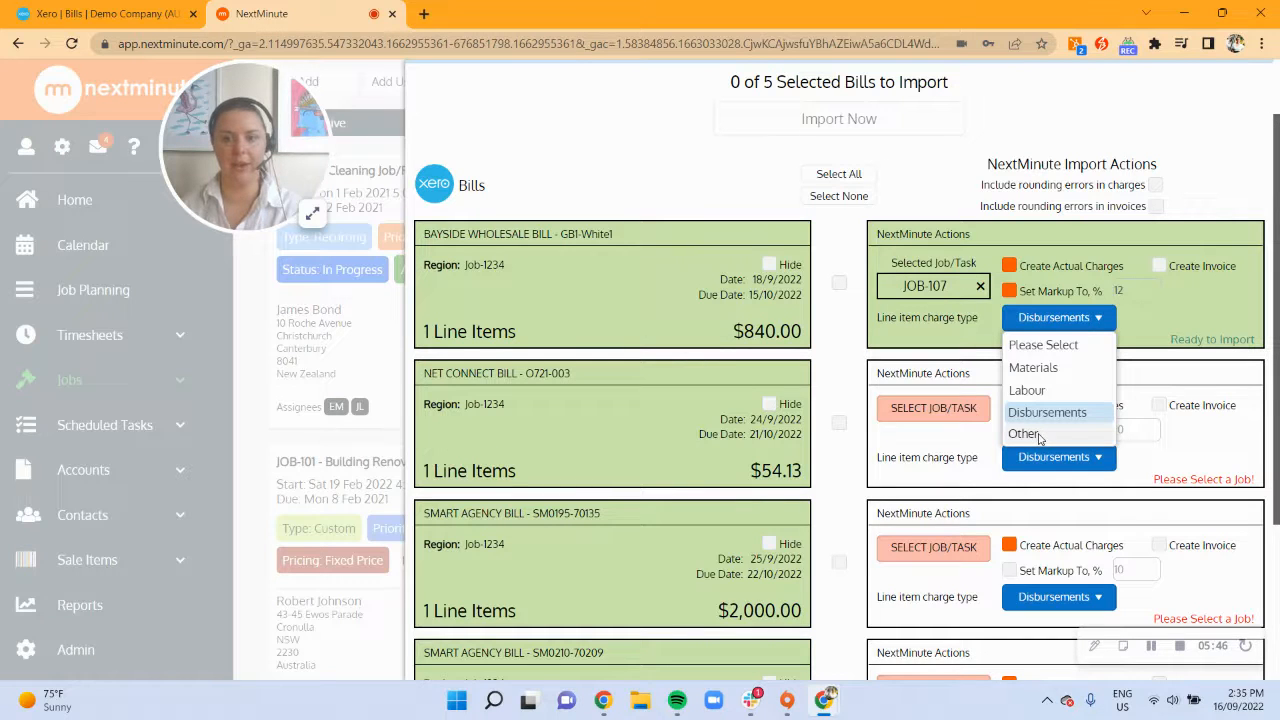
pyautogui.click(1050, 369)
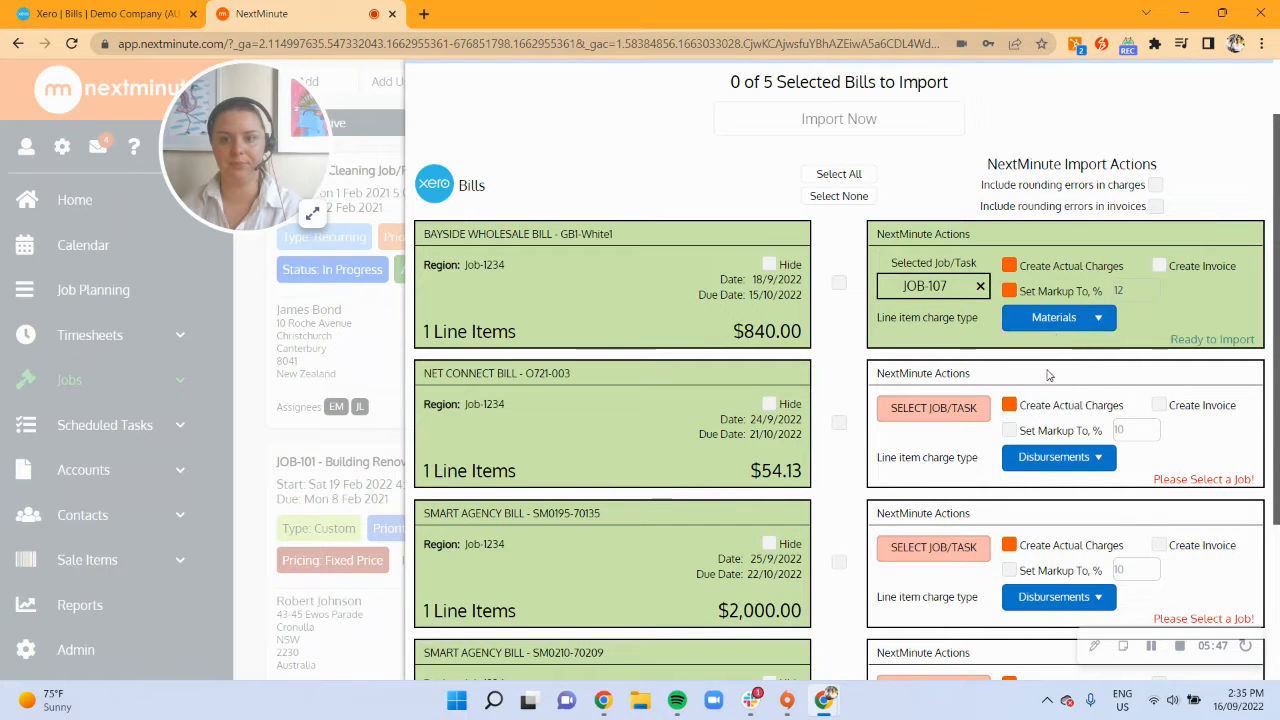
pyautogui.click(838, 286)
pyautogui.click(838, 118)
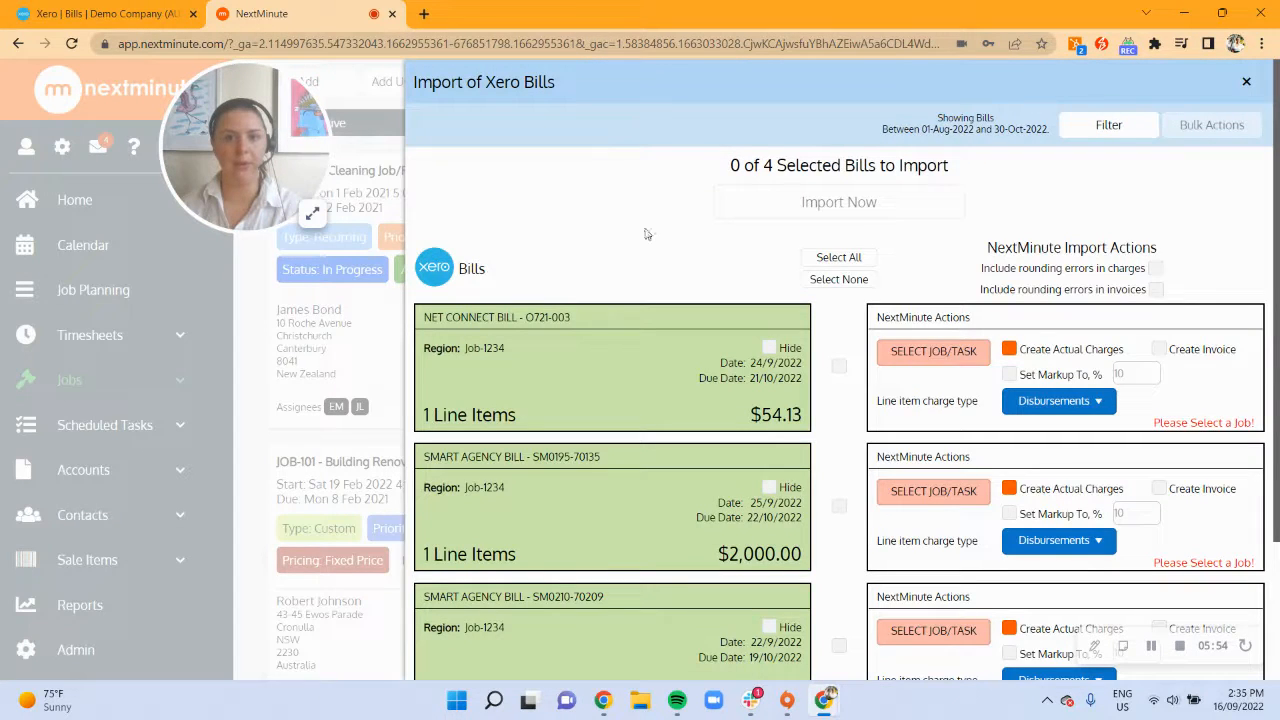
# Hide the Smart Agency bill SM0195-70135 from the list of Xero bills to import.
pyautogui.scroll(-1, 788, 340)
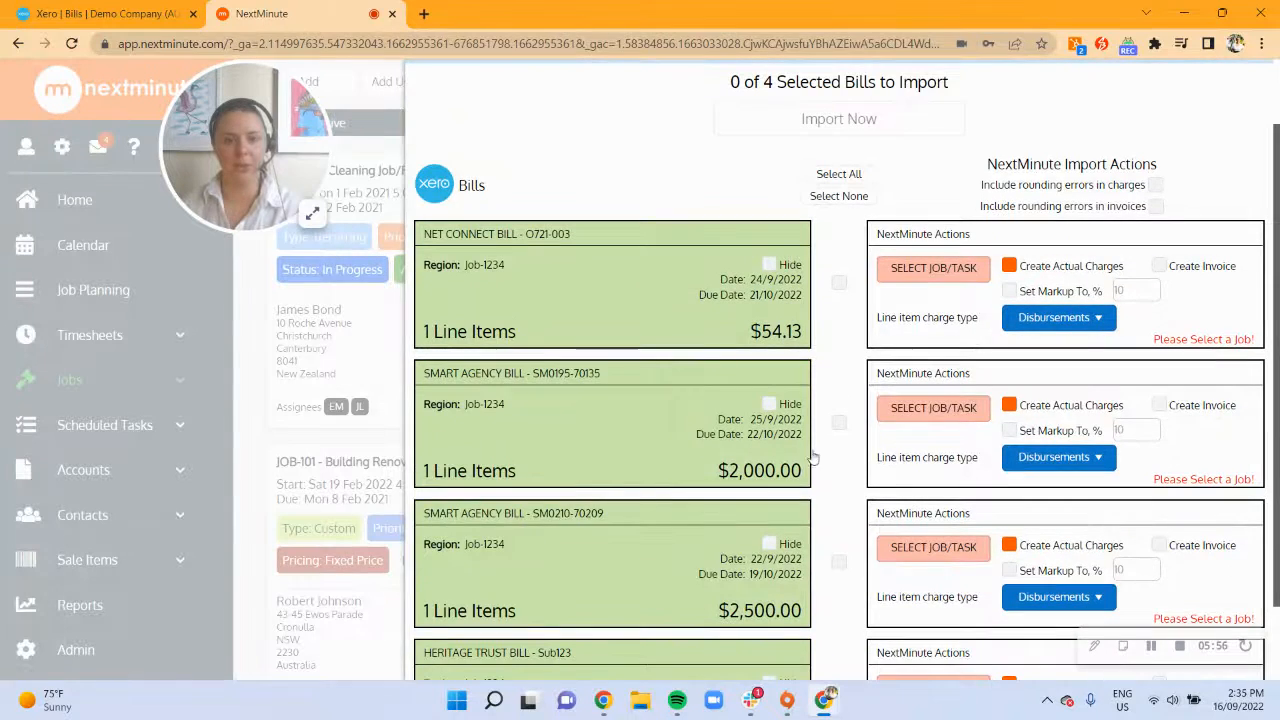
pyautogui.scroll(1, 820, 514)
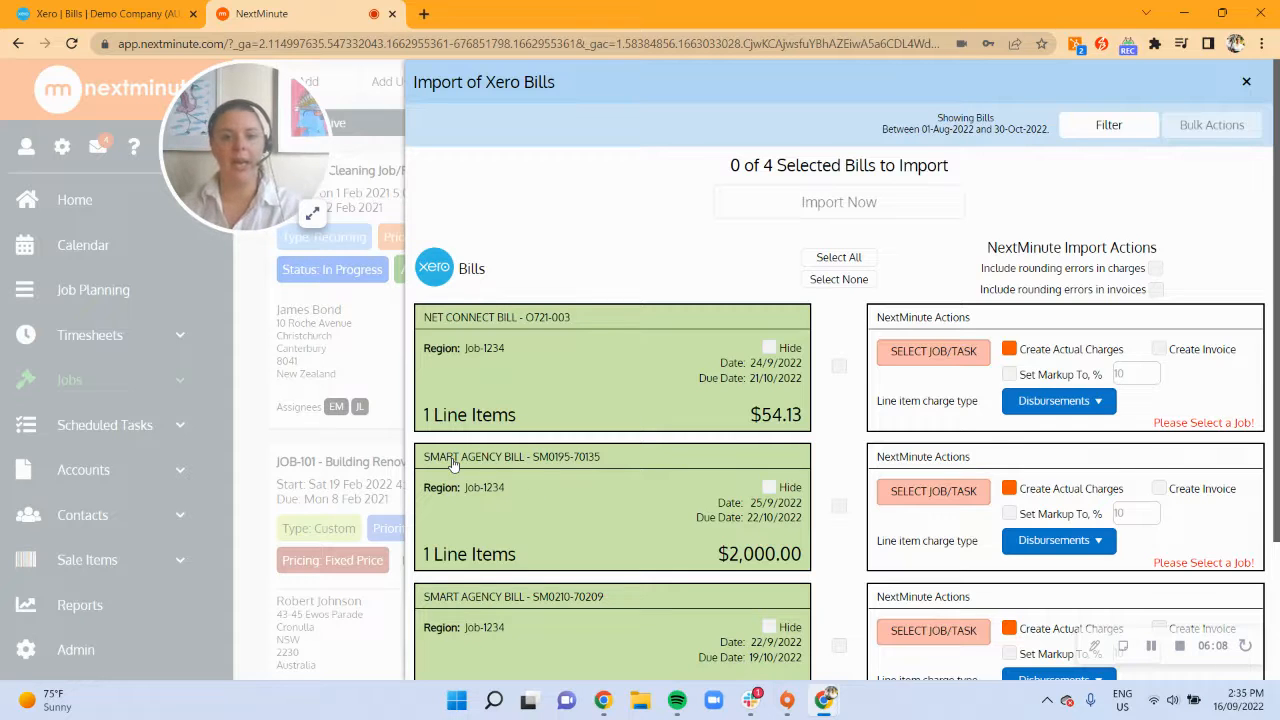
pyautogui.click(768, 489)
pyautogui.click(593, 446)
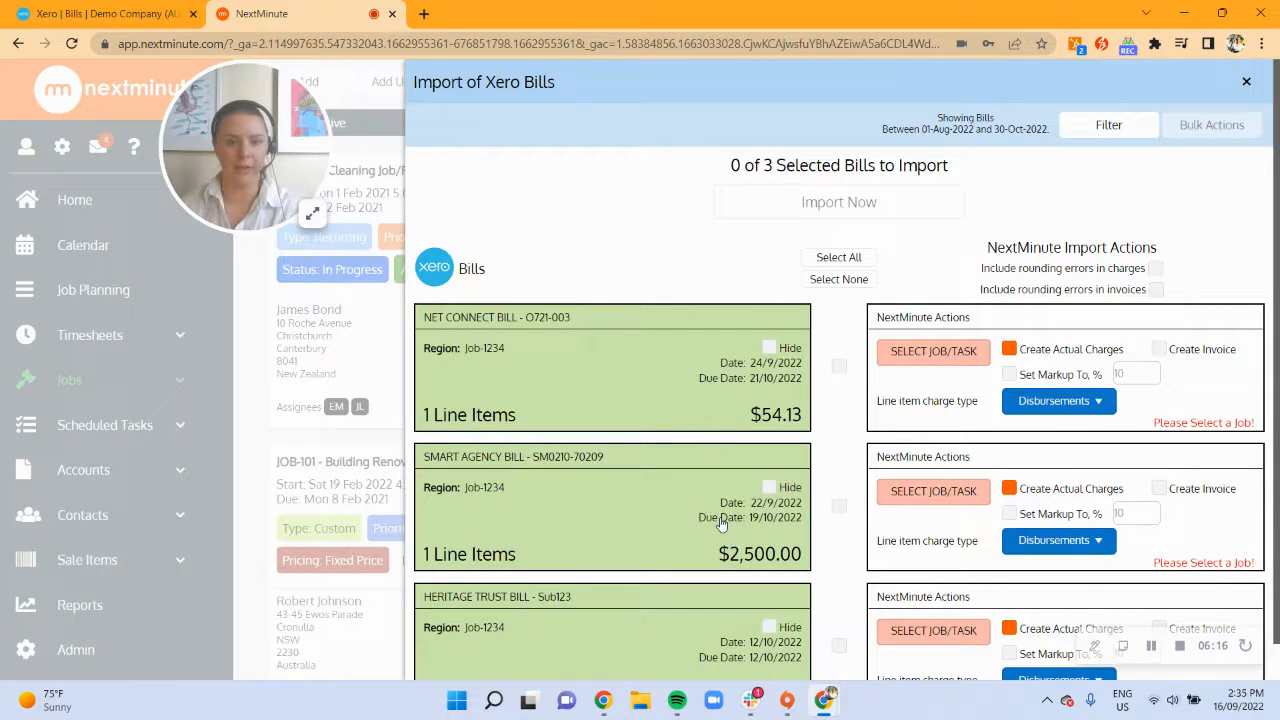
# Change the Xero bills filter to stop excluding previously imported and hidden bills, and apply it.
pyautogui.click(1087, 130)
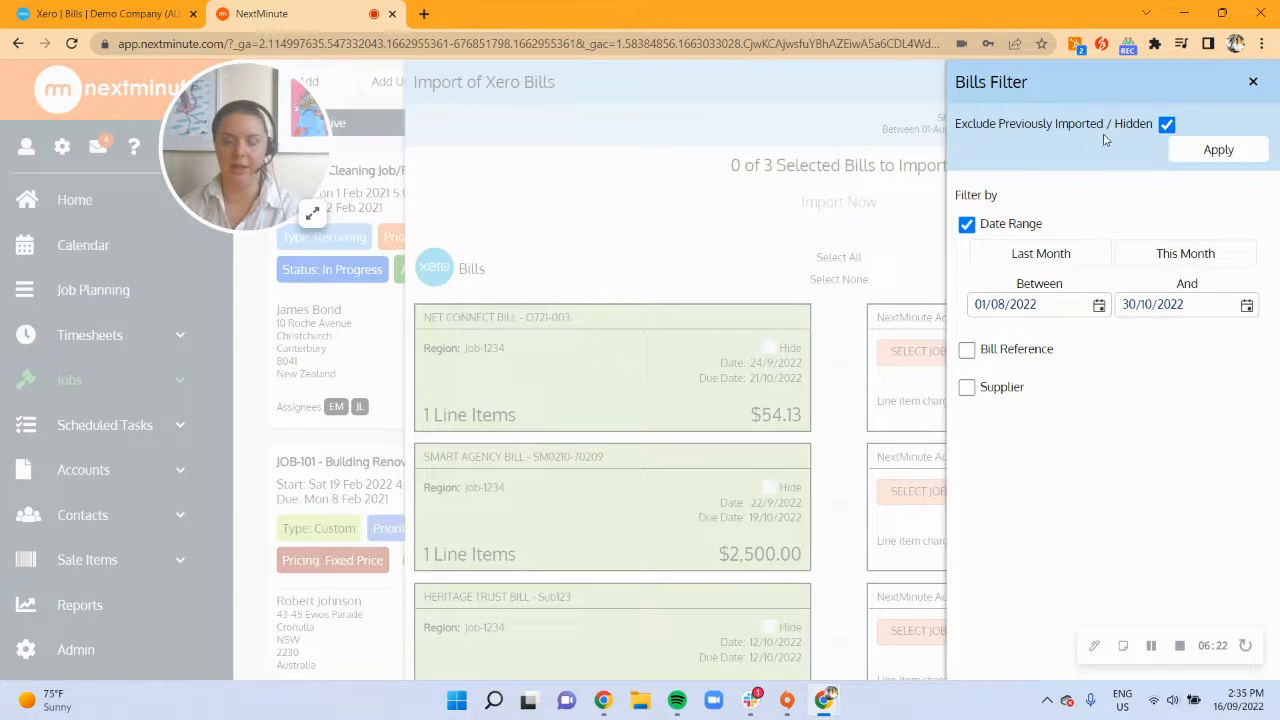
pyautogui.click(1167, 125)
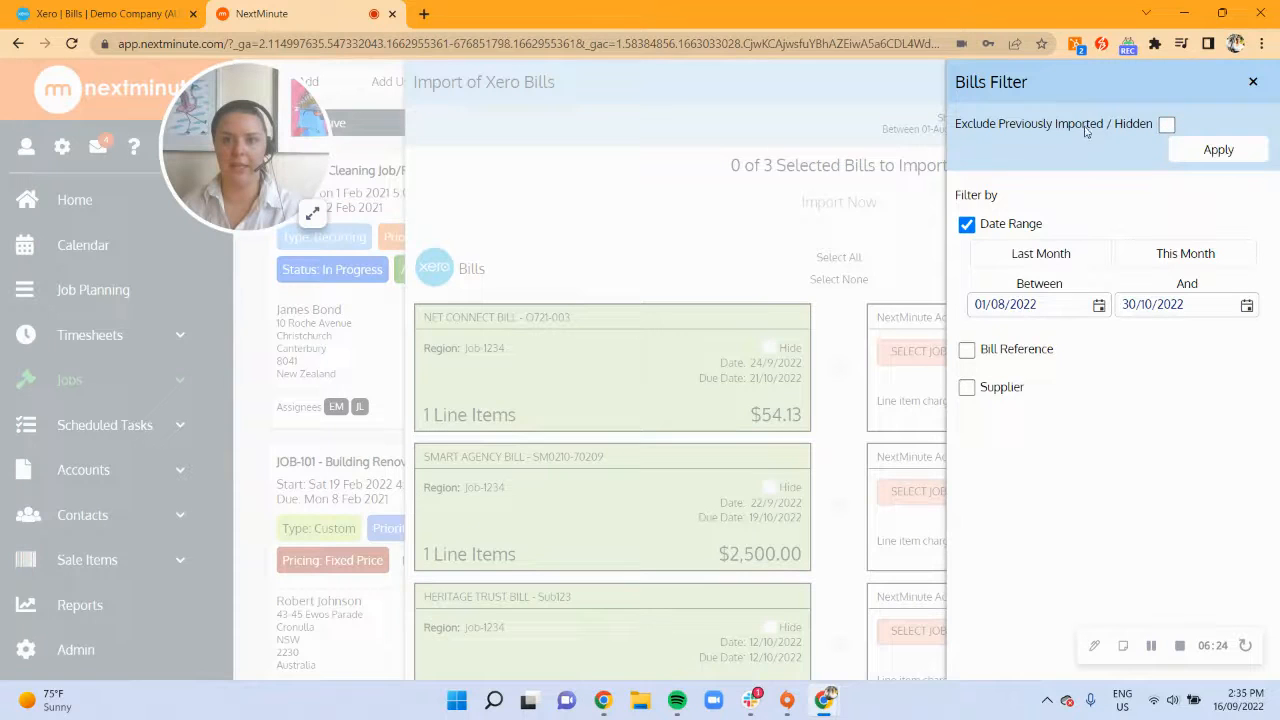
pyautogui.click(1212, 149)
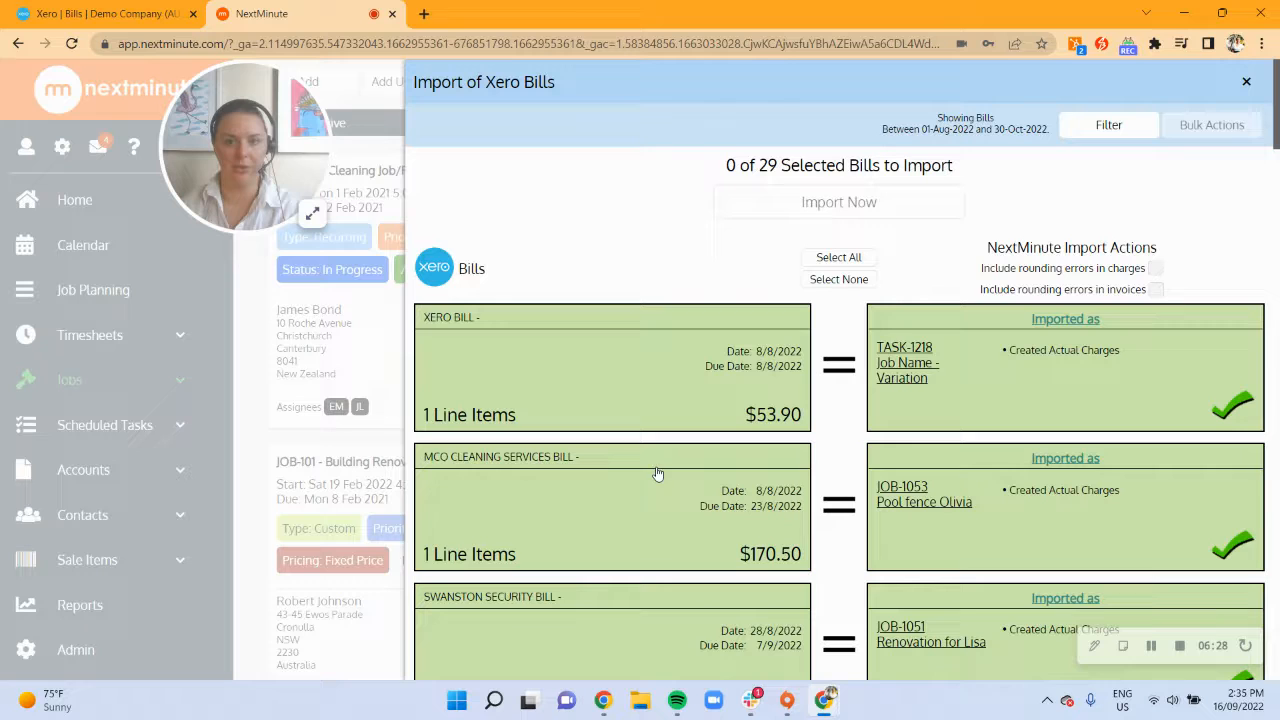
# Look through the previously imported and hidden bills, and close the bill import and JOB-107's supplier invoices.
pyautogui.scroll(-1, 976, 448)
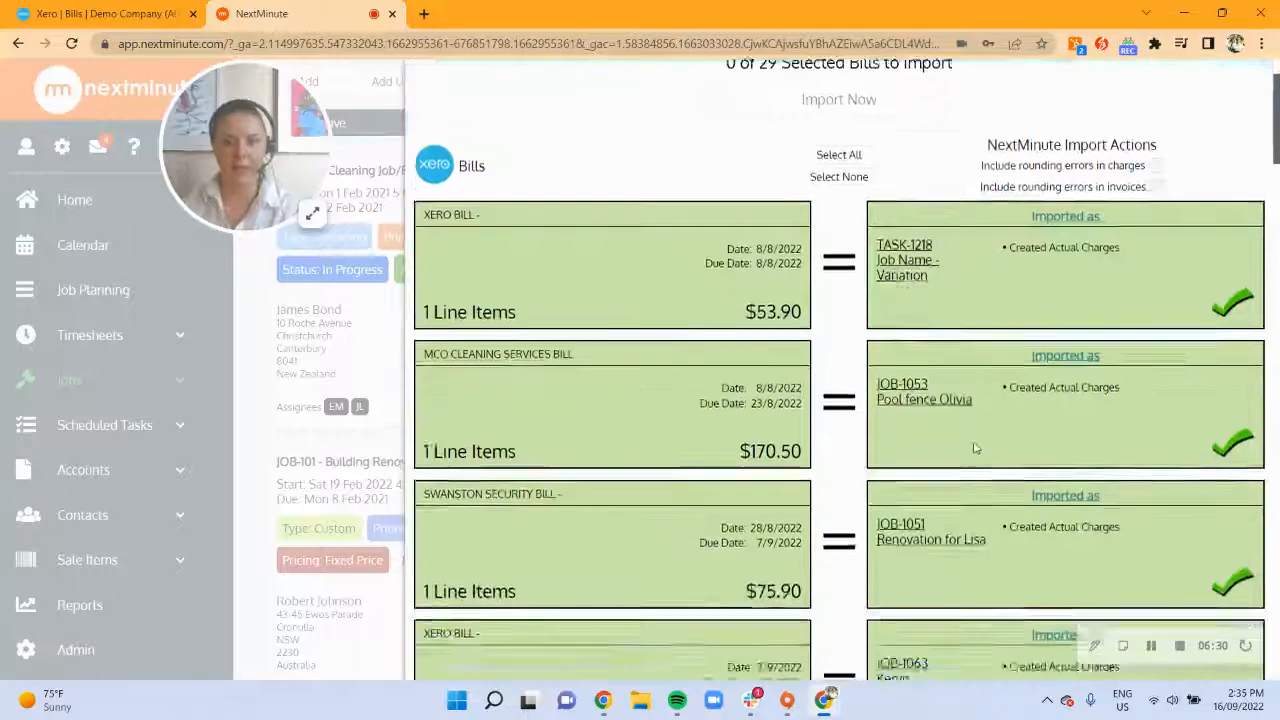
pyautogui.scroll(-2, 976, 448)
pyautogui.scroll(-4, 970, 448)
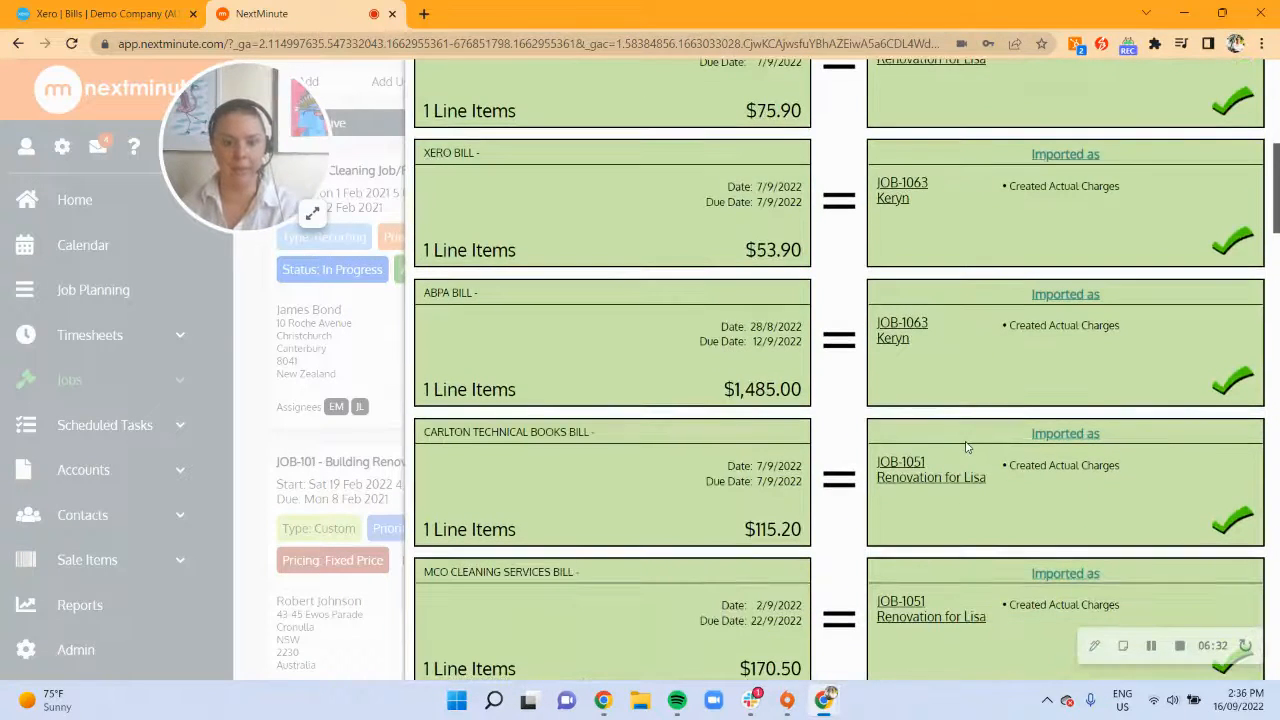
pyautogui.scroll(-10, 967, 447)
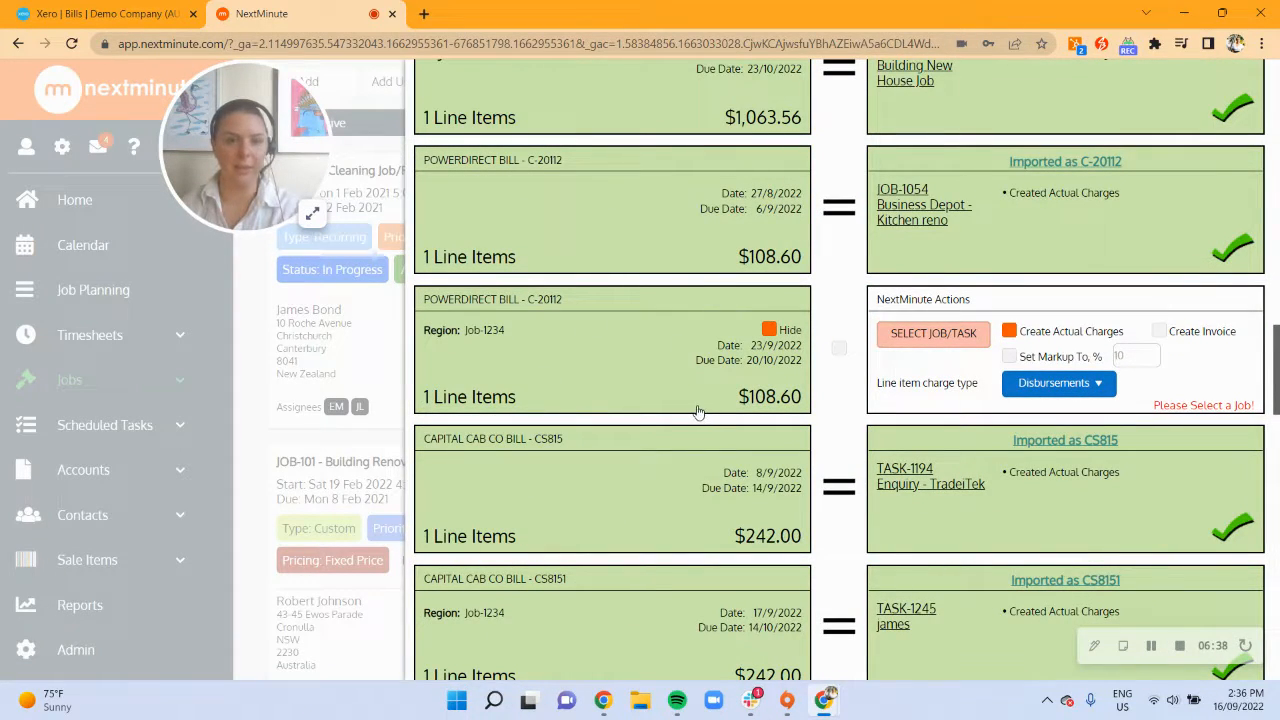
pyautogui.scroll(10, 698, 411)
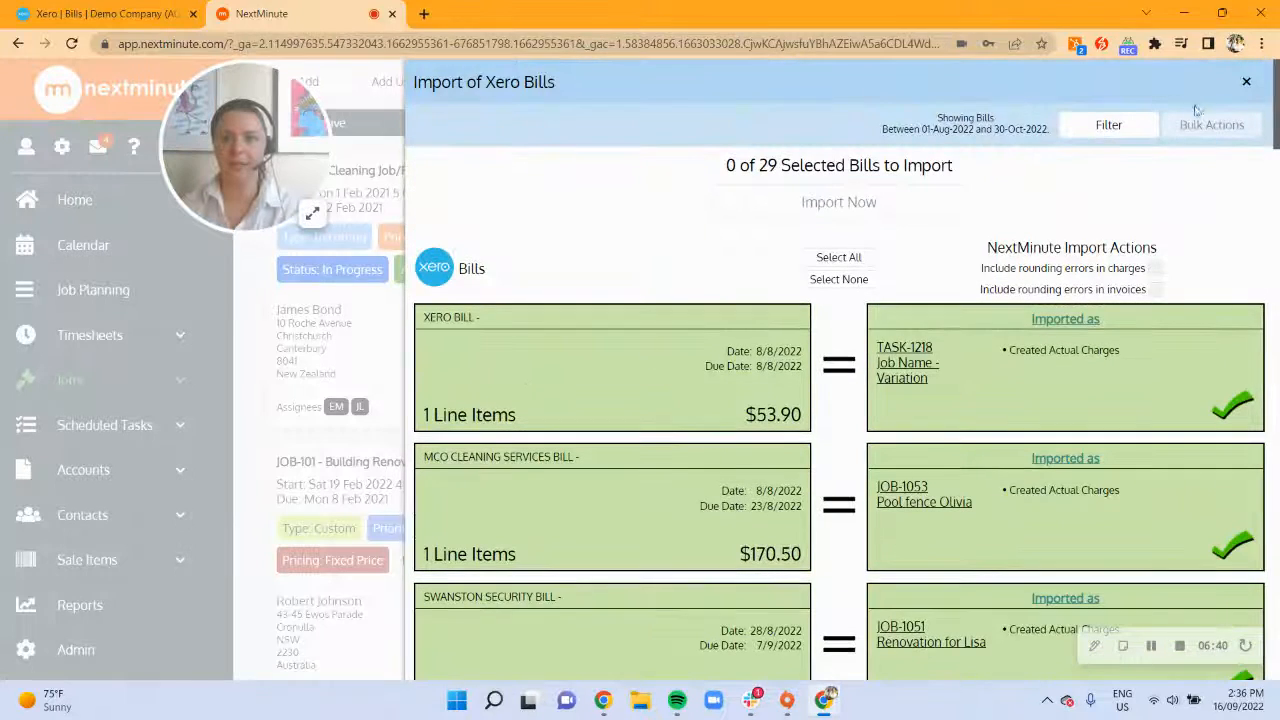
pyautogui.click(1246, 82)
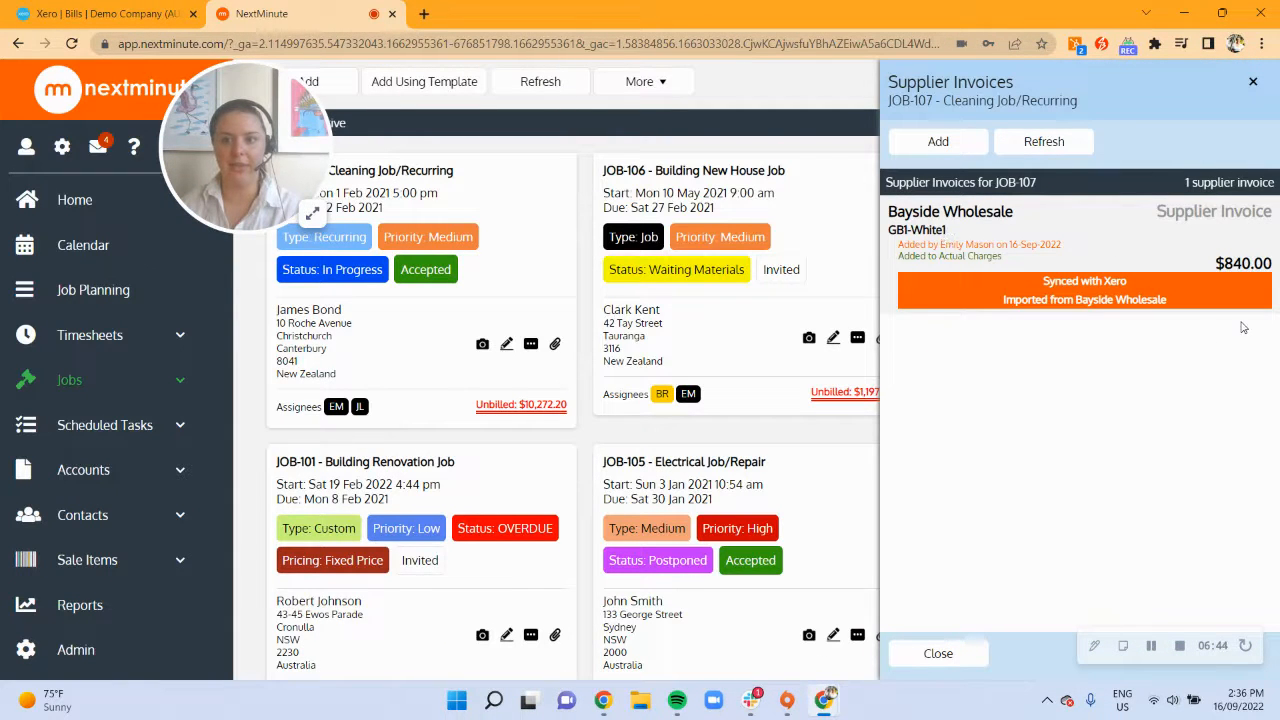
pyautogui.click(1253, 82)
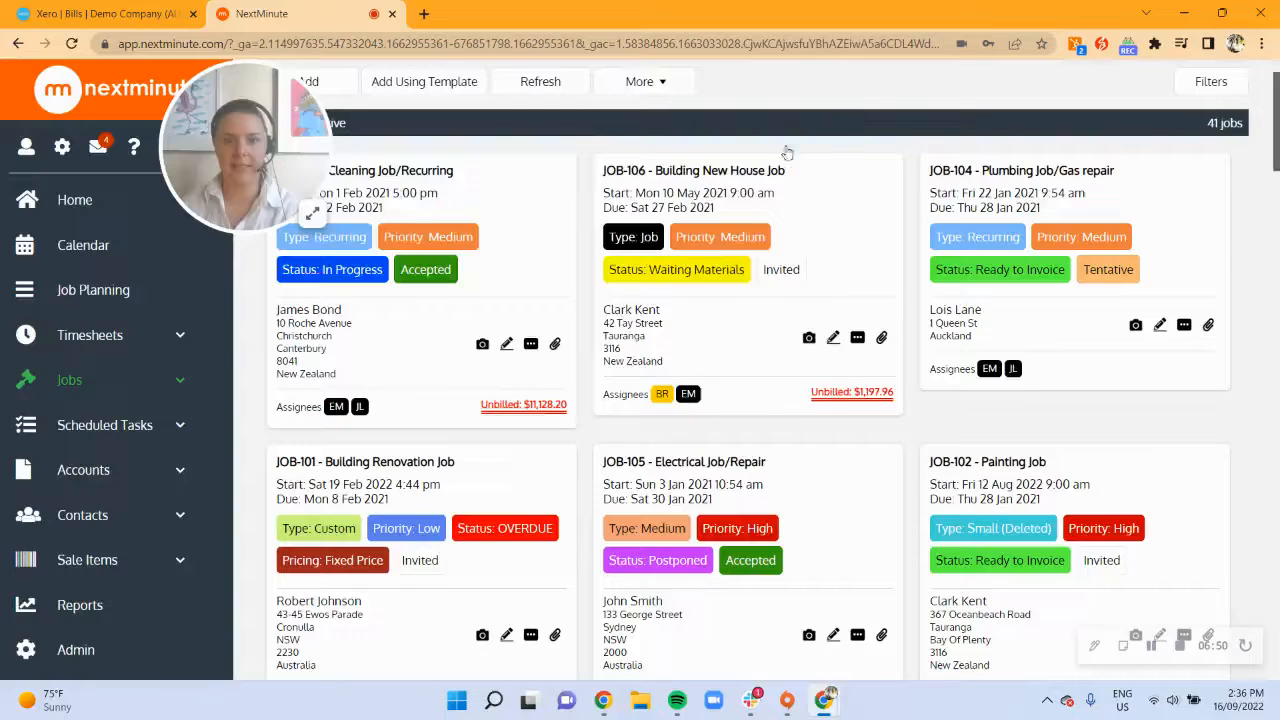